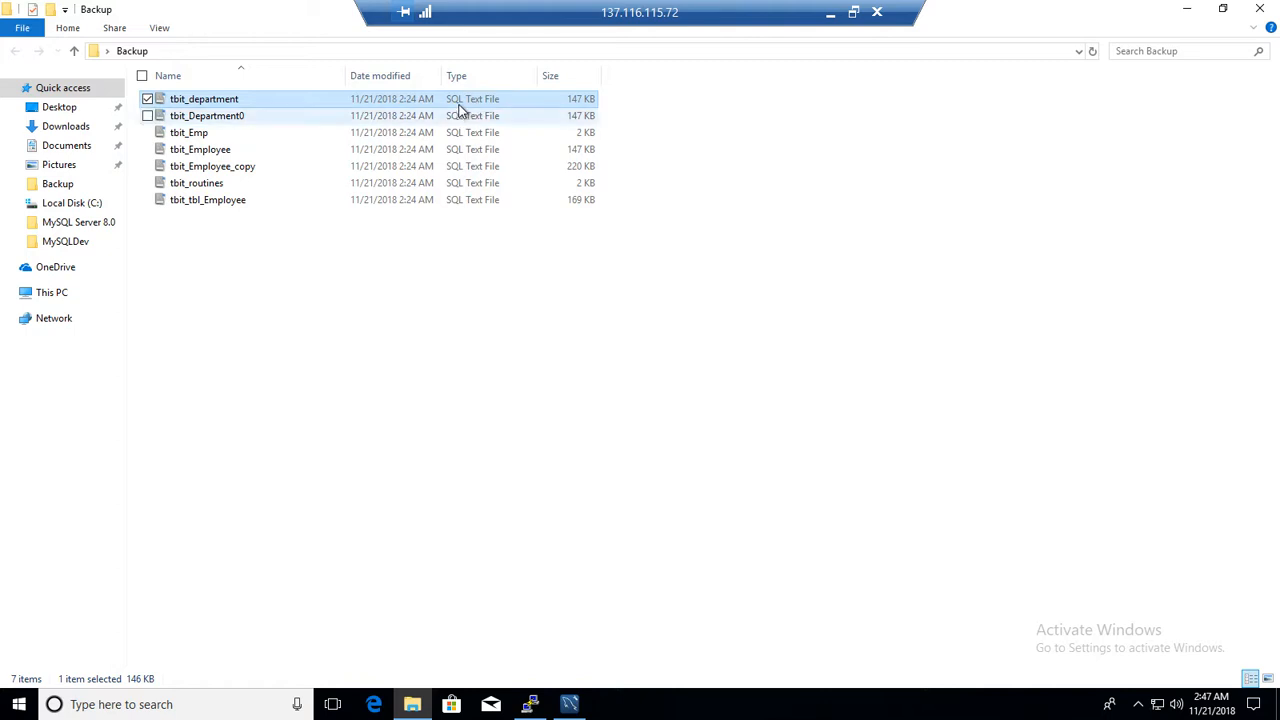
Open the tbit_Emp dump file in Workbench and read through its table structure and data sections
left_click(213, 137)
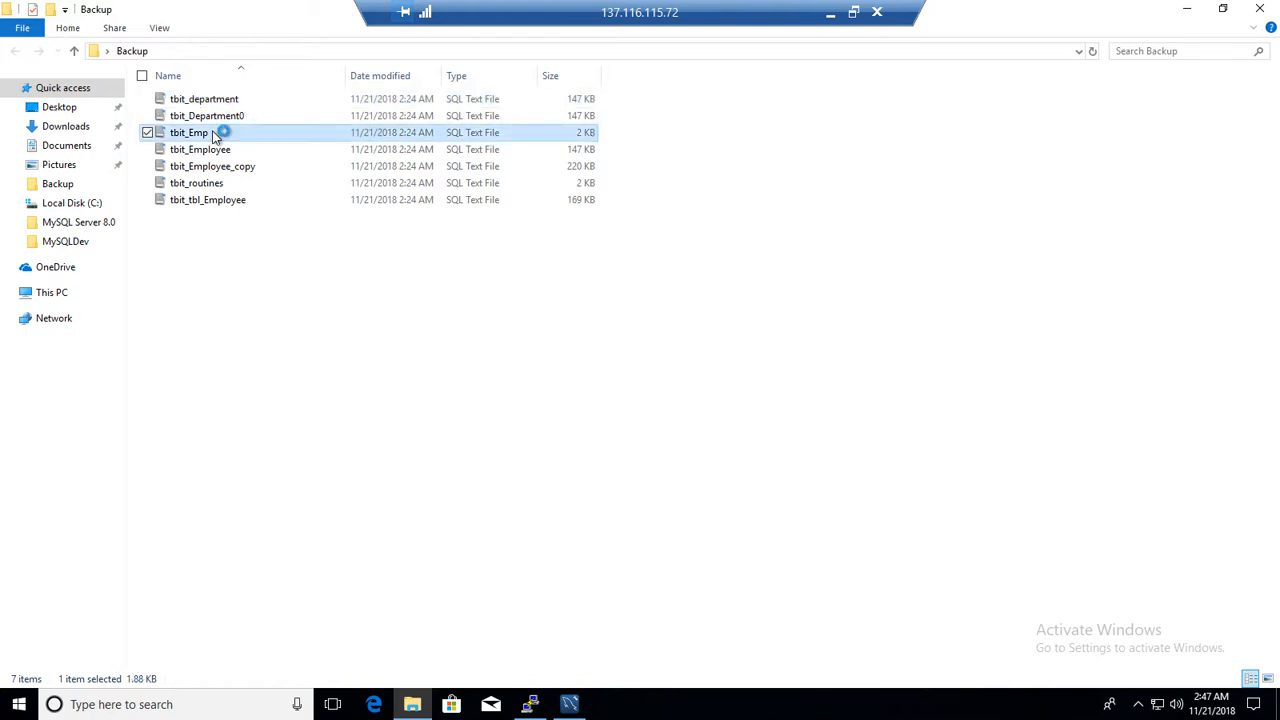
left_click(569, 704)
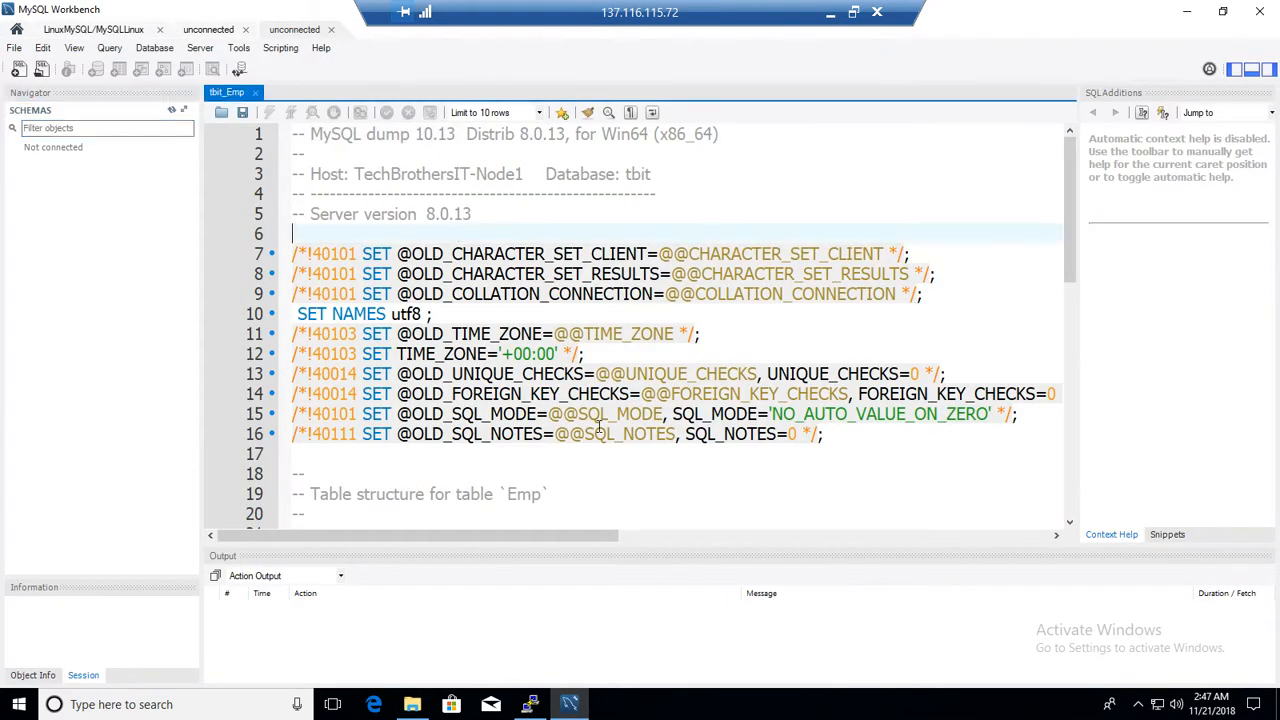
scroll(430, 372, "down", 5)
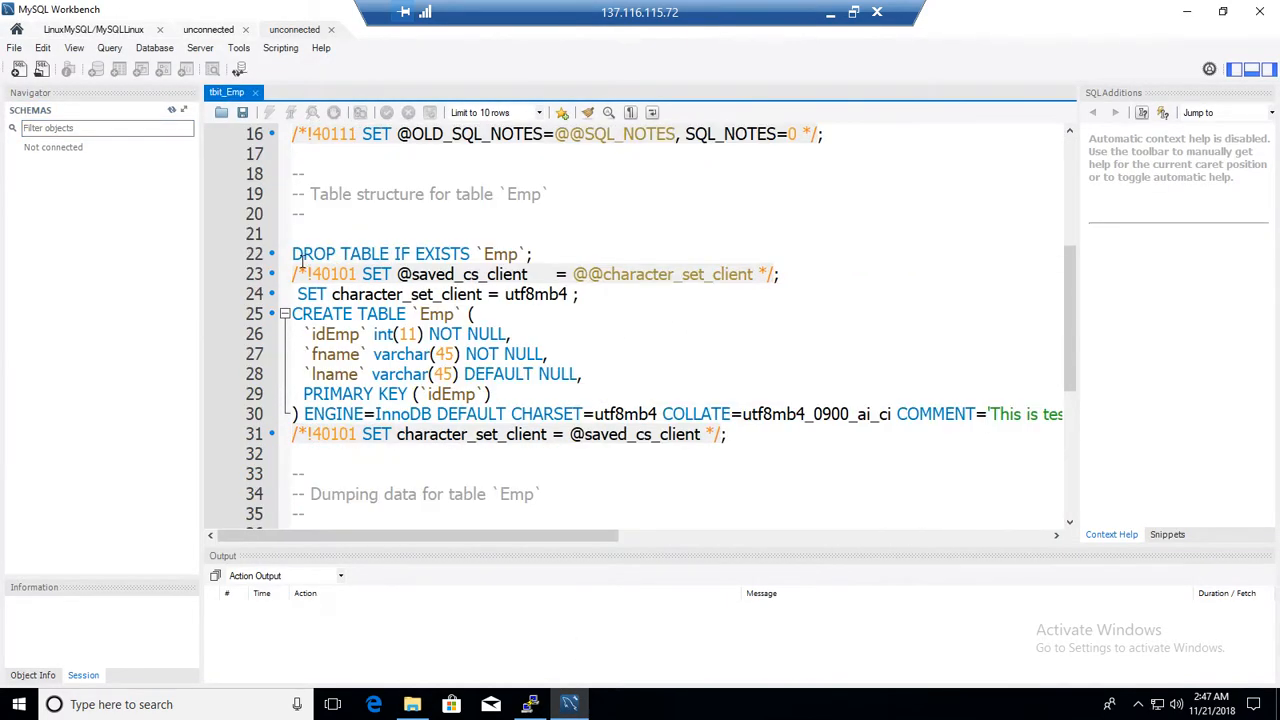
left_click_drag(293, 254, 558, 316)
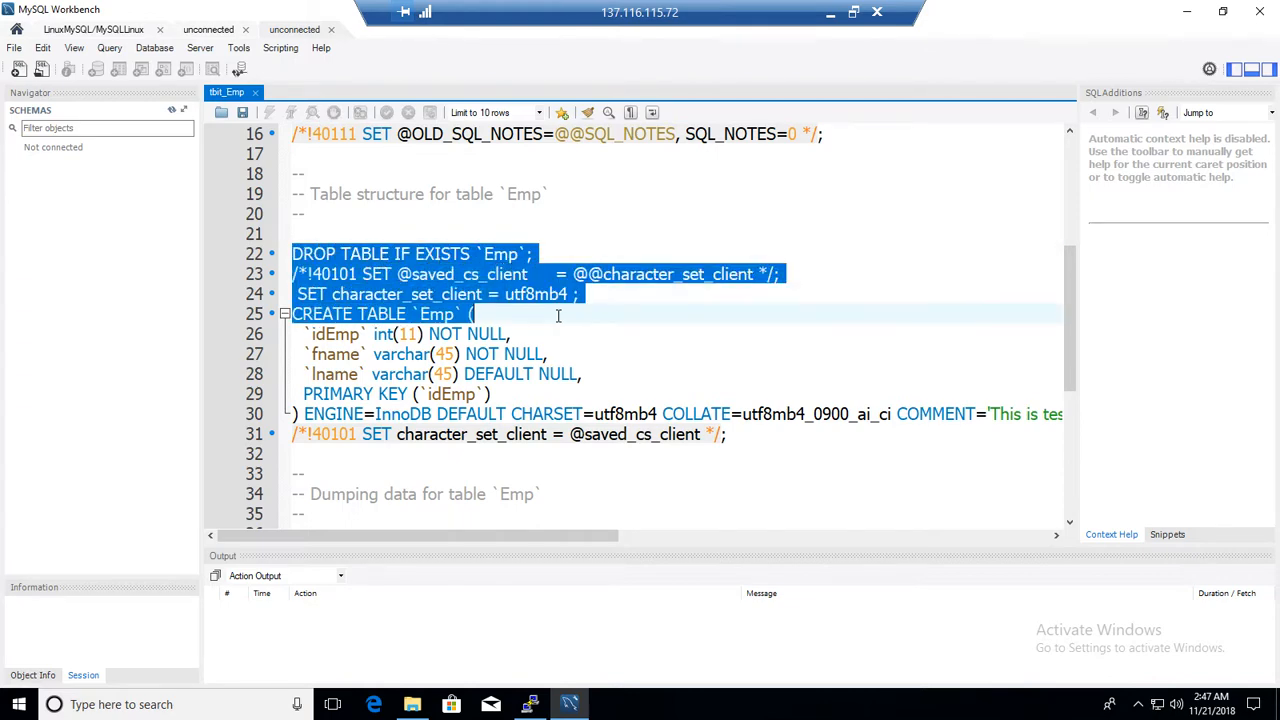
left_click(550, 400)
scroll(580, 405, "down", 5)
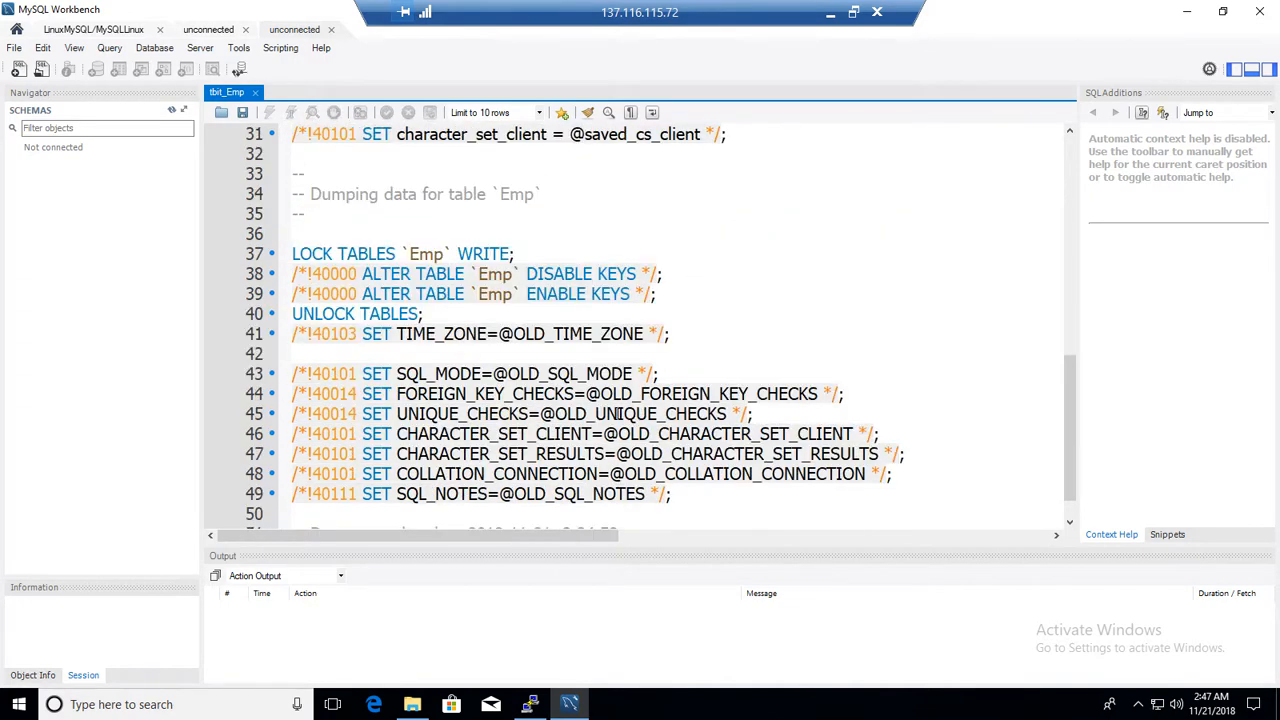
scroll(619, 413, "down", 1)
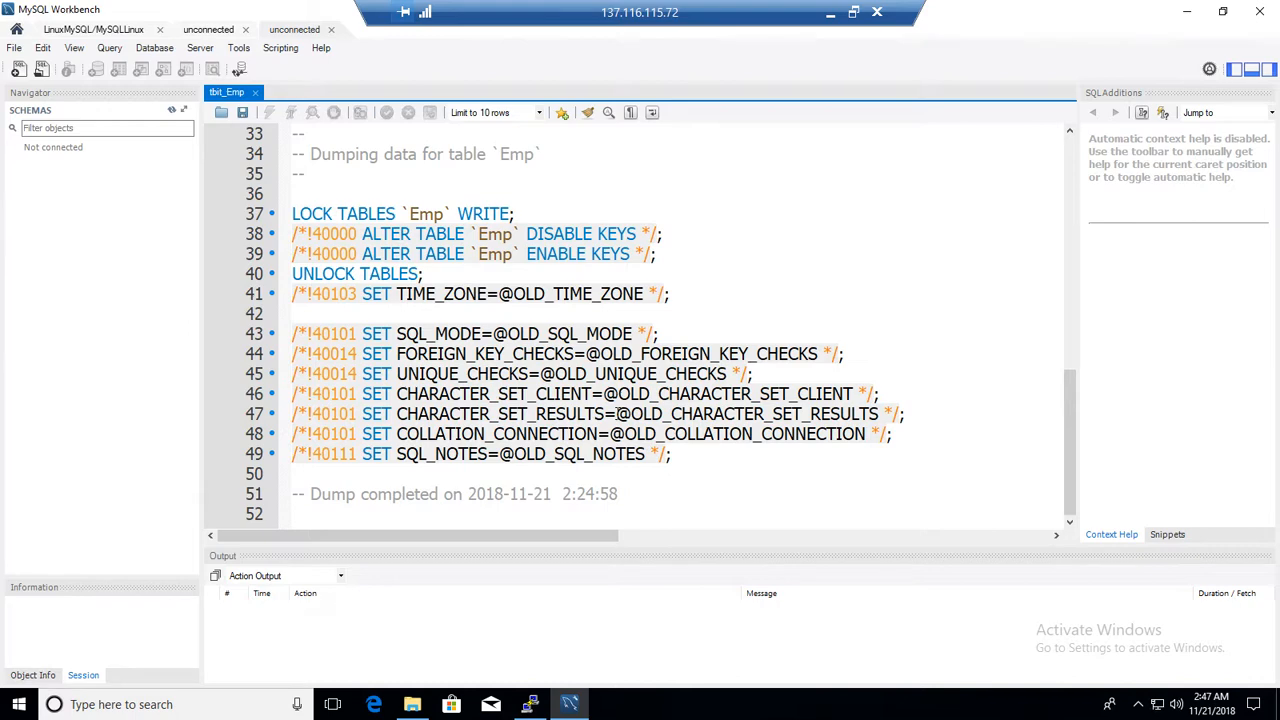
scroll(617, 413, "up", 6)
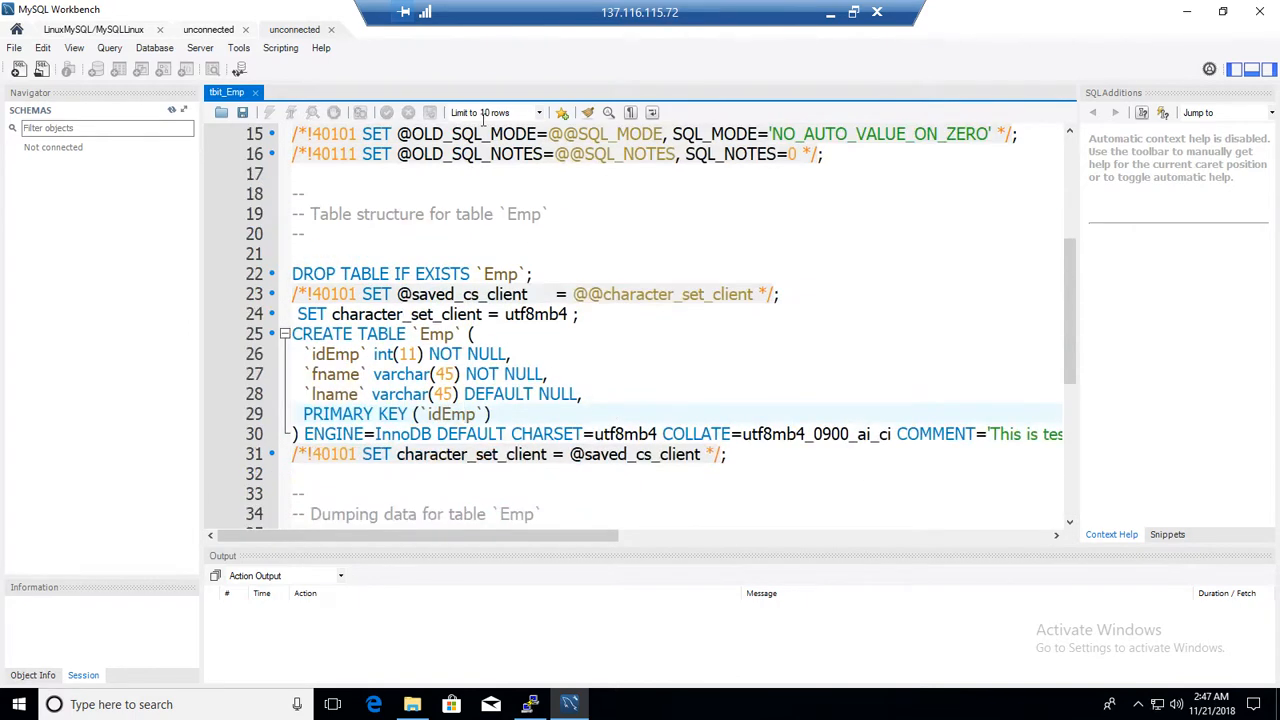
Close the tbit_Emp editor tab and minimize Workbench to return to the Backup folder
left_click(331, 29)
left_click(245, 29)
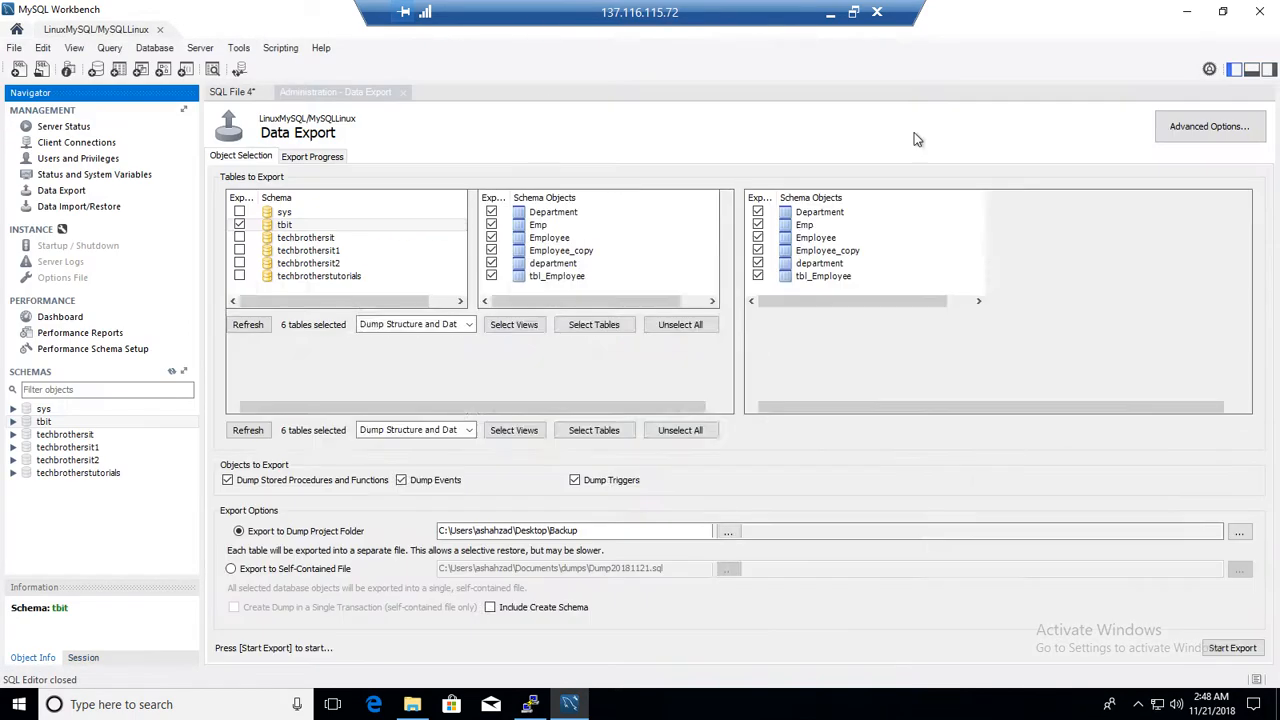
left_click(1187, 17)
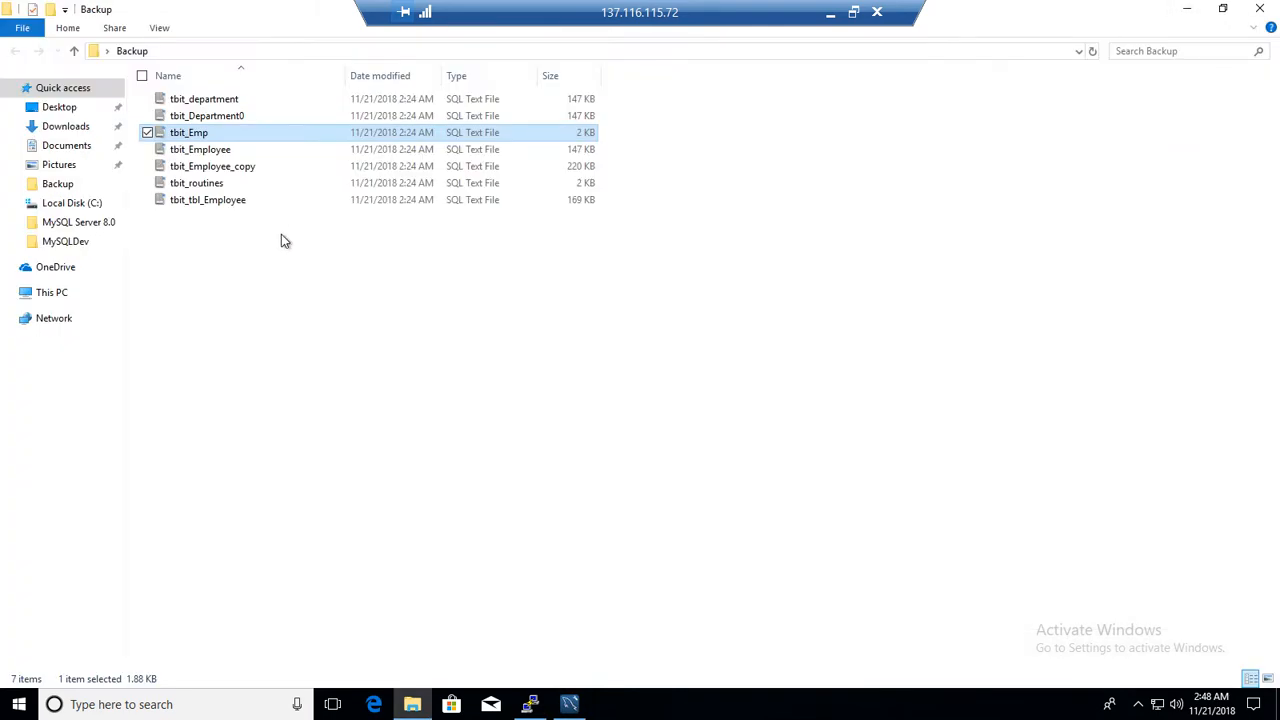
Open the tbit_Employee dump file in Workbench and inspect its INSERT statement for the Employee data
double_click(205, 150)
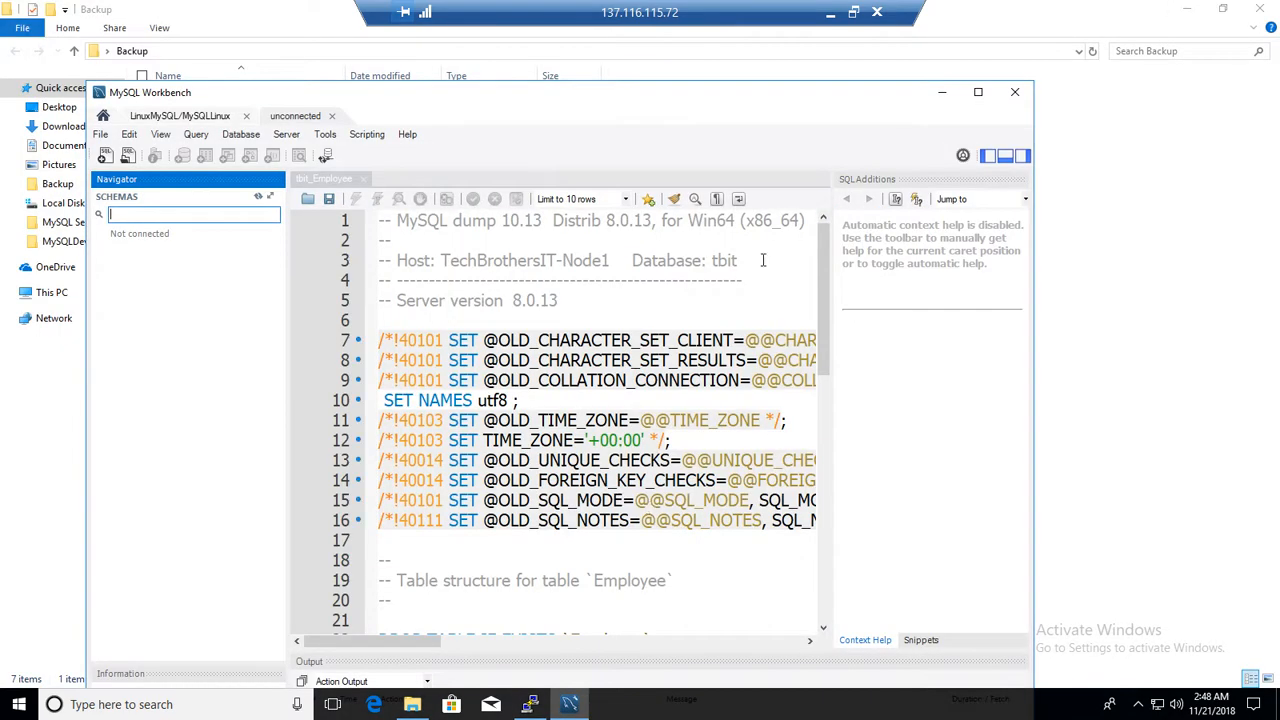
left_click(978, 92)
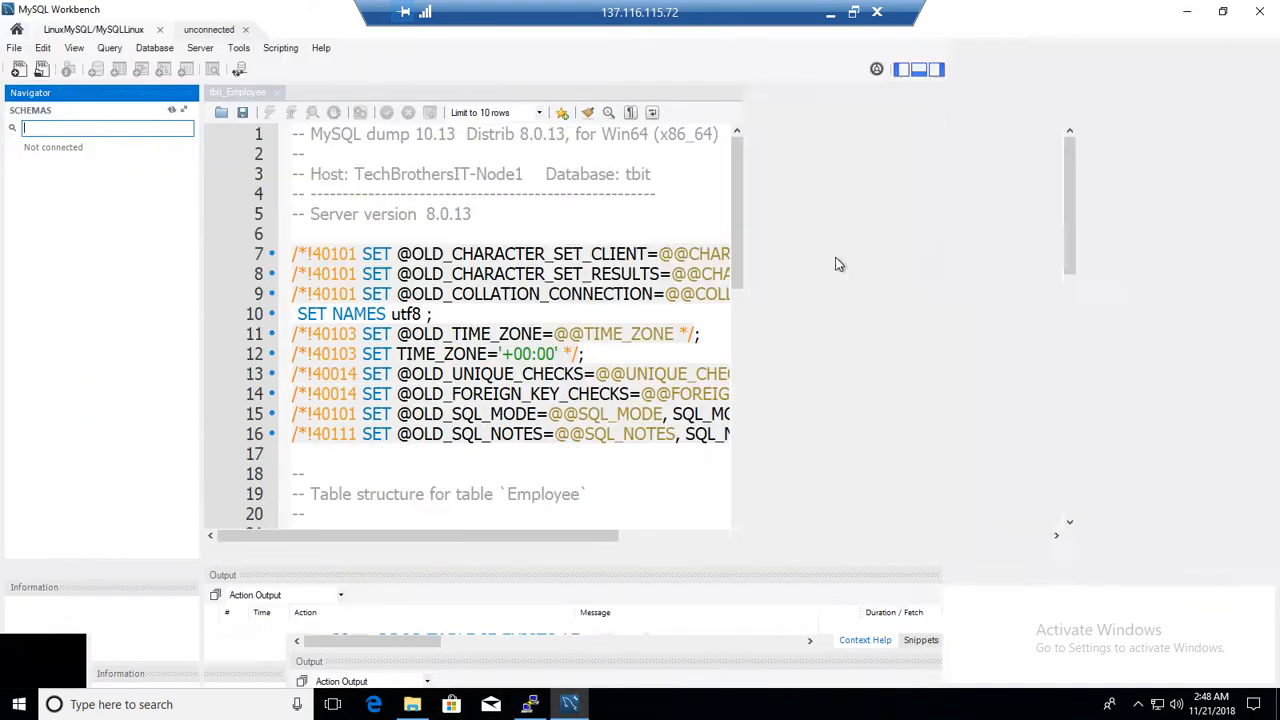
scroll(822, 357, "down", 7)
scroll(822, 357, "down", 4)
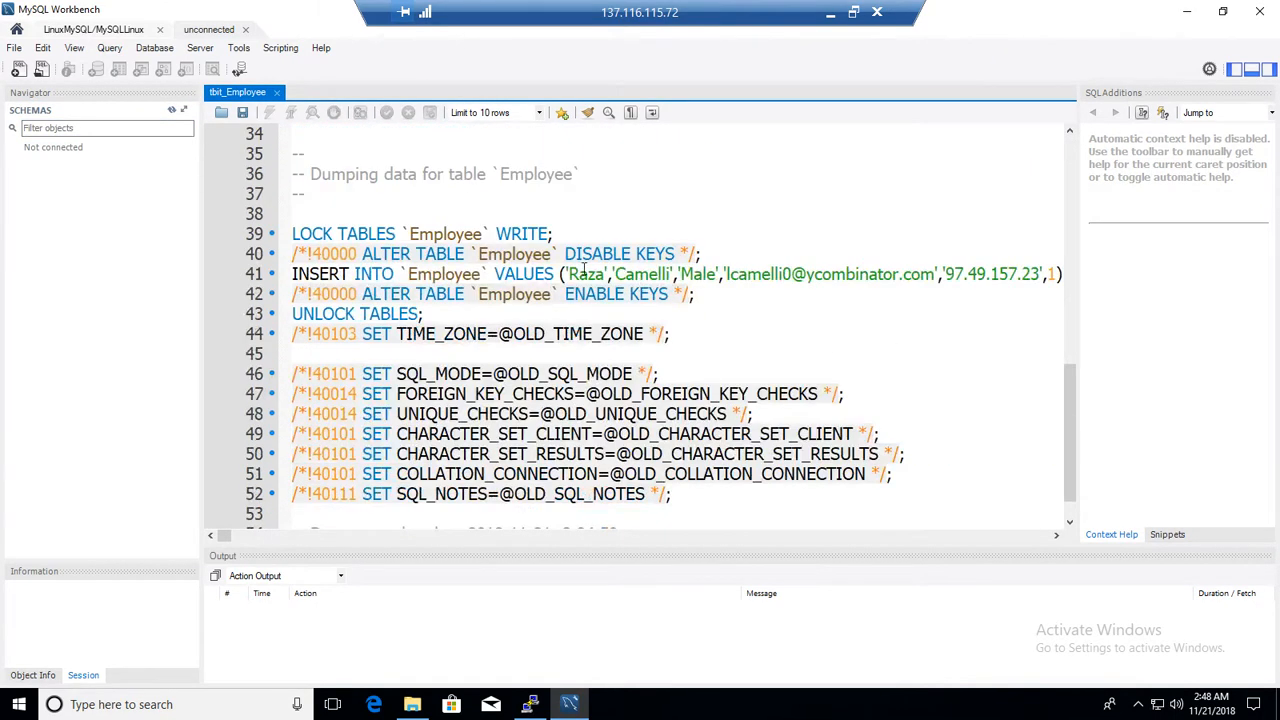
left_click_drag(484, 274, 912, 274)
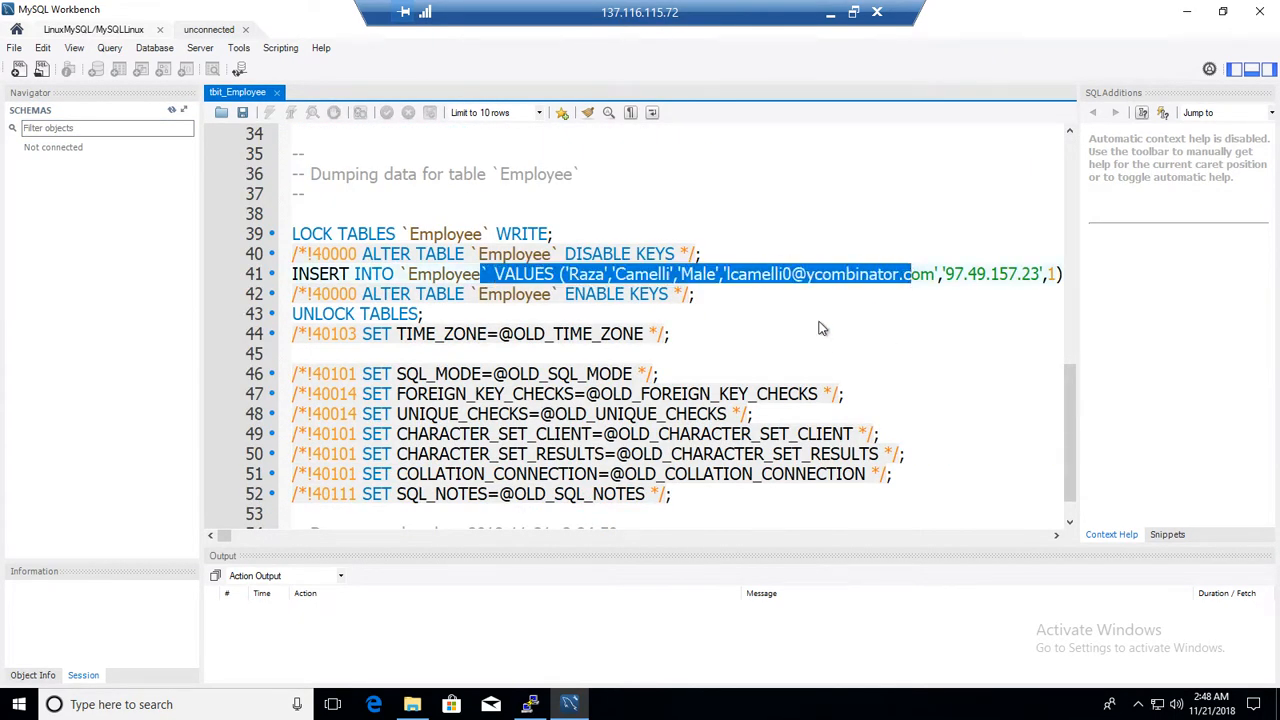
left_click(829, 350)
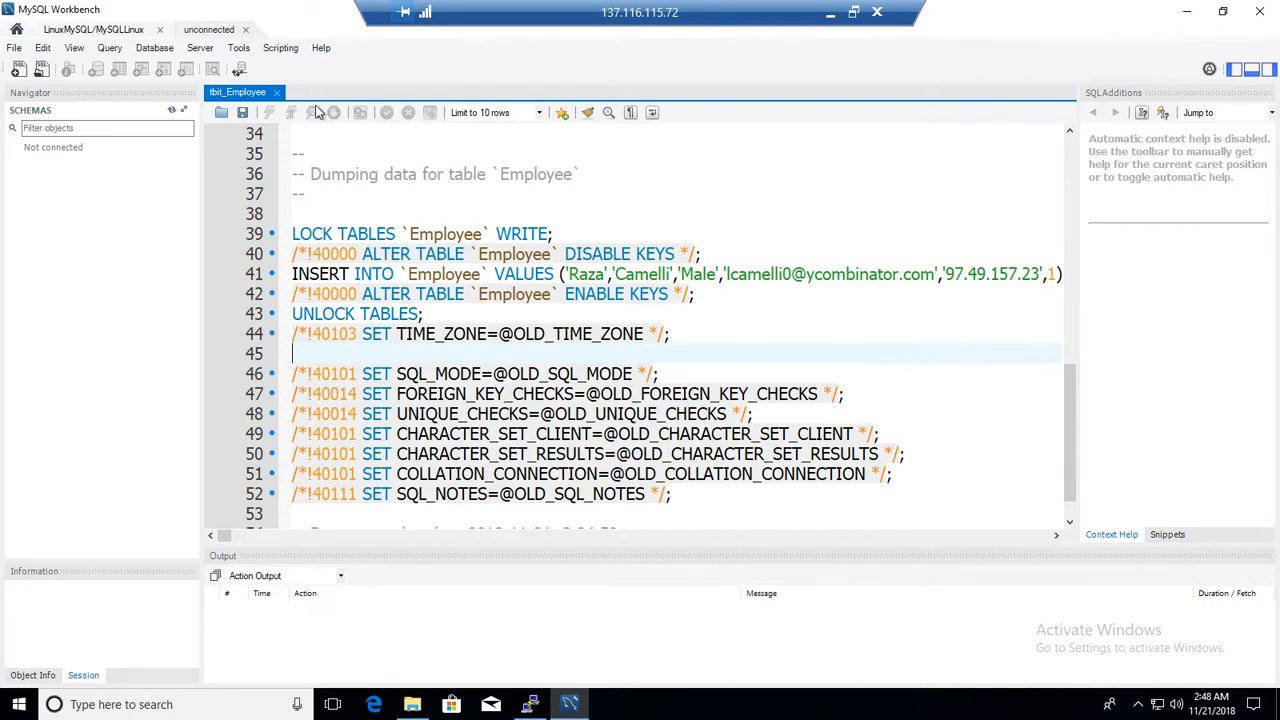
Close the dump file tab and open the Local instance MySQL80 connection in the LocalDEV group
left_click(113, 30)
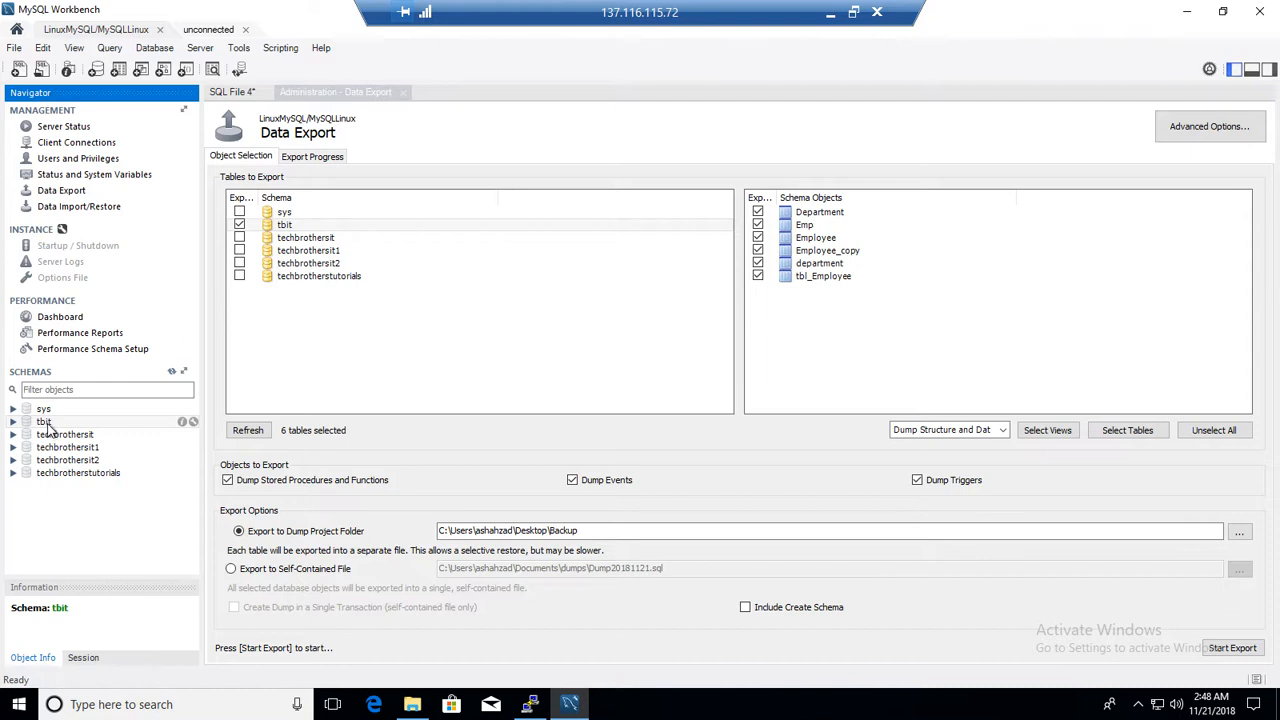
left_click(16, 29)
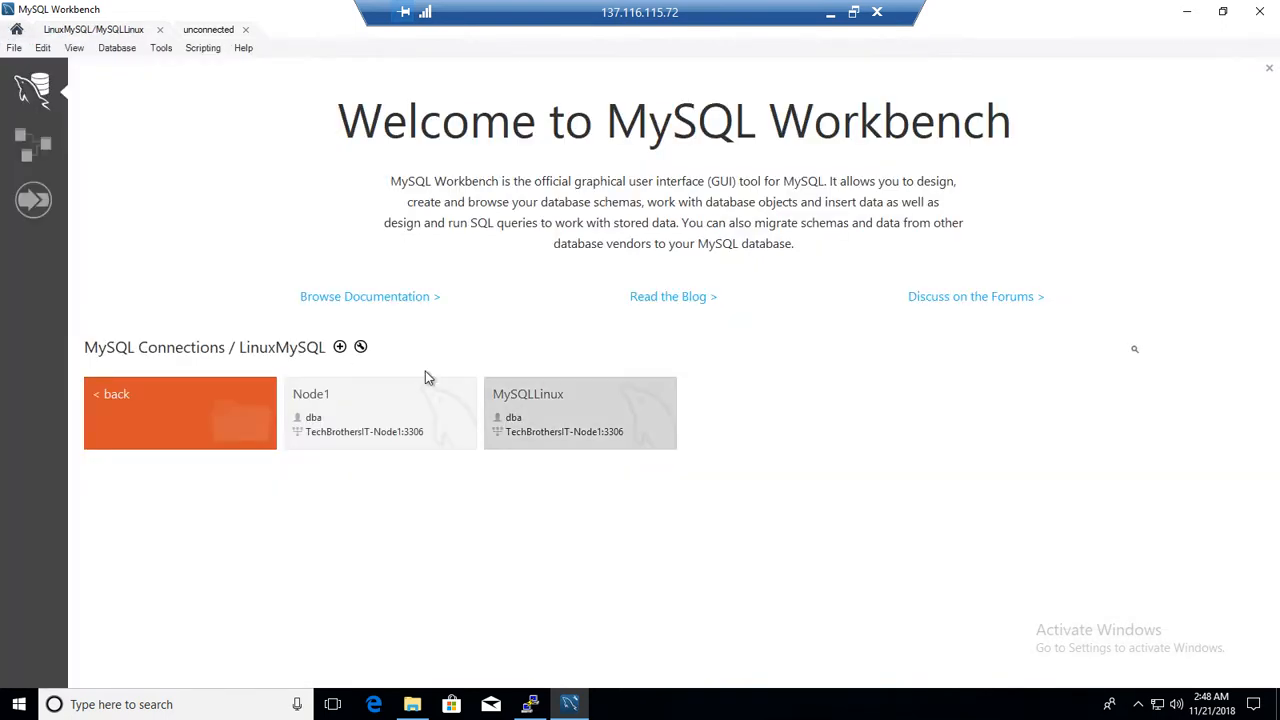
left_click(152, 378)
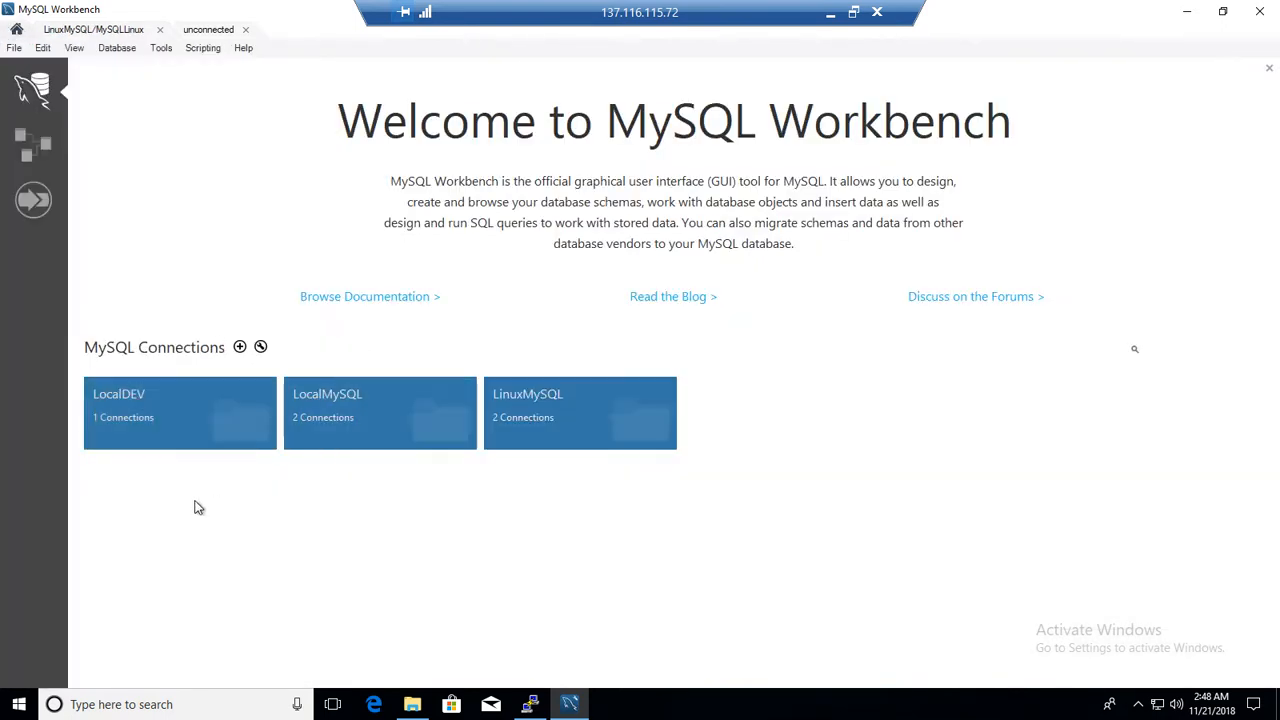
left_click(340, 407)
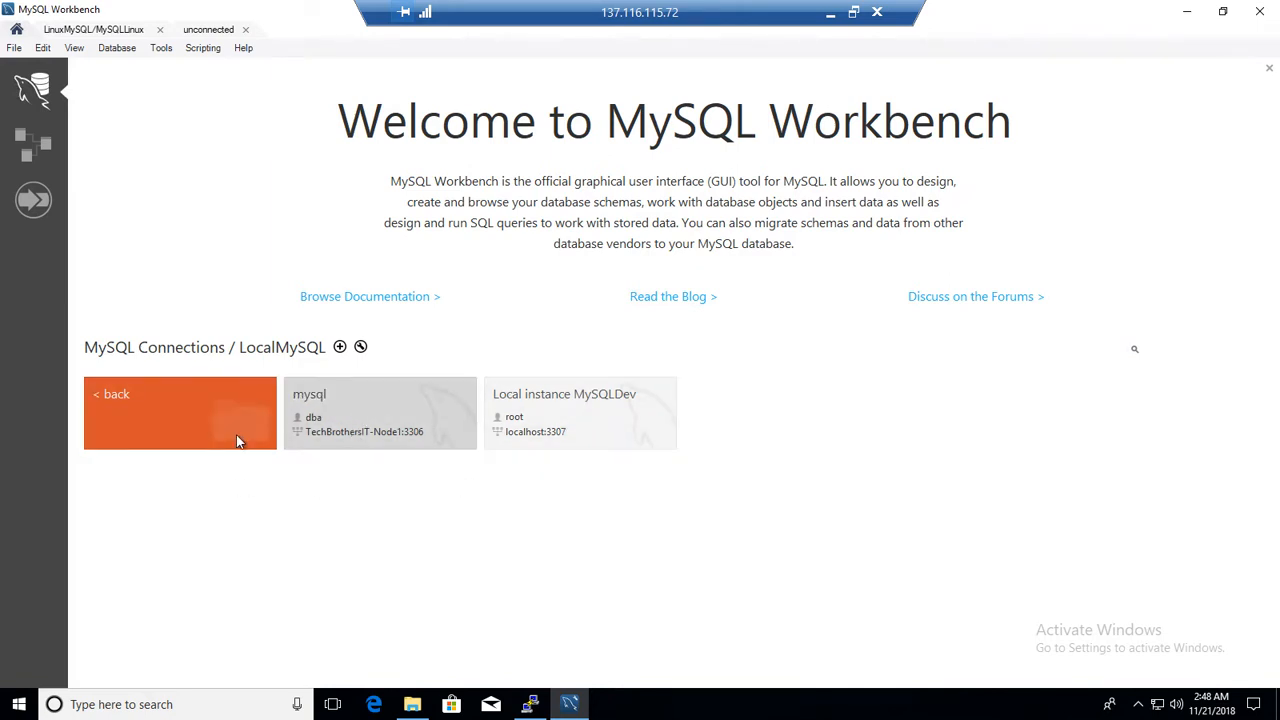
left_click(128, 397)
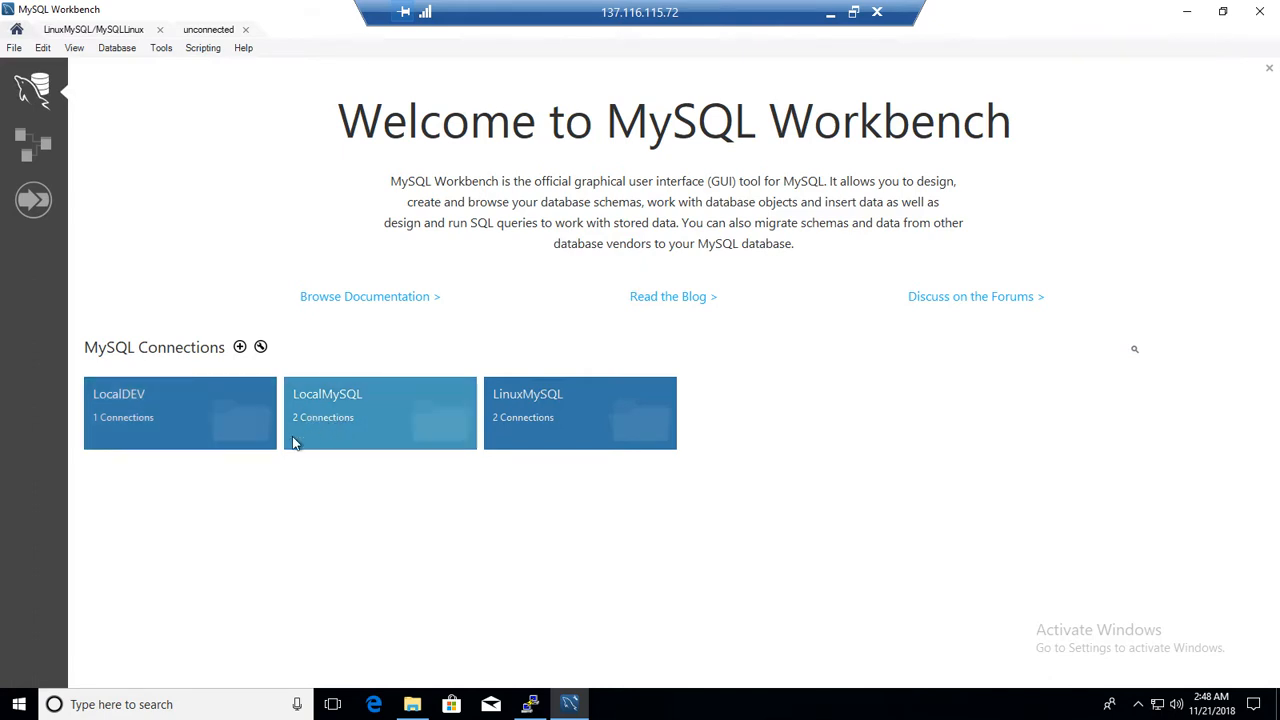
left_click(153, 409)
left_click(420, 417)
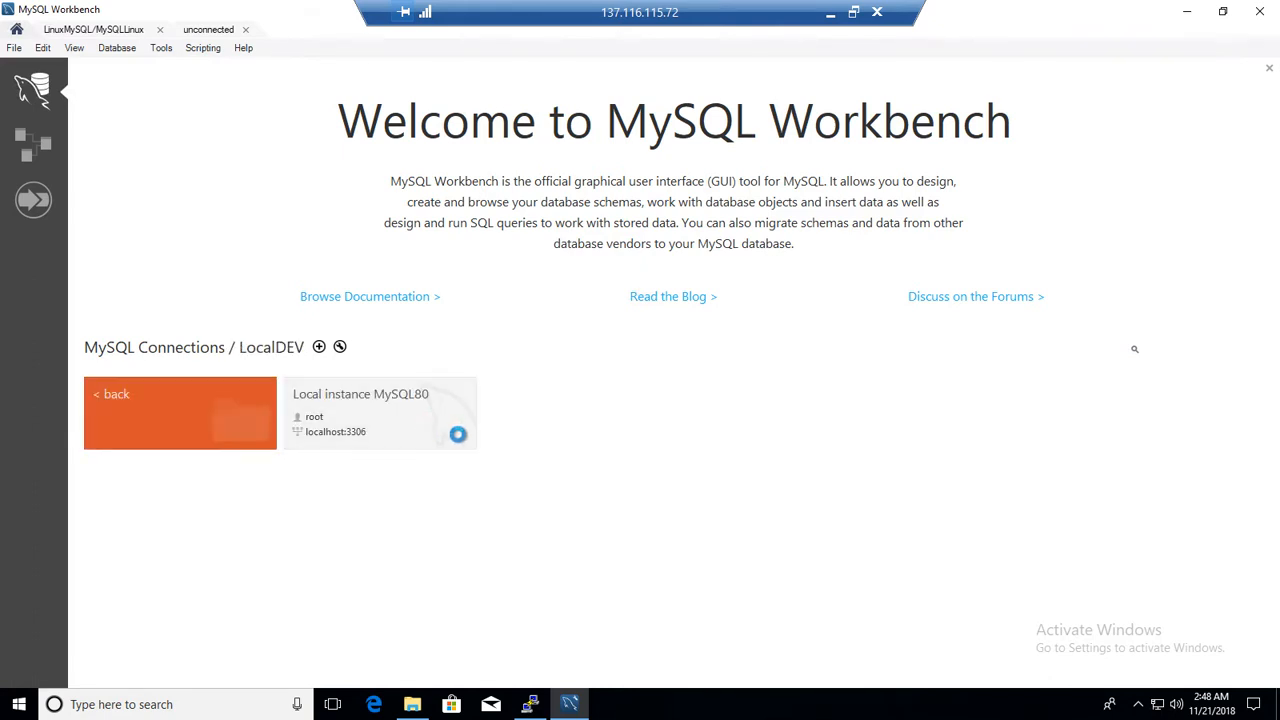
Drop the tbit schema from the local instance without reviewing the SQL
left_click(40, 448)
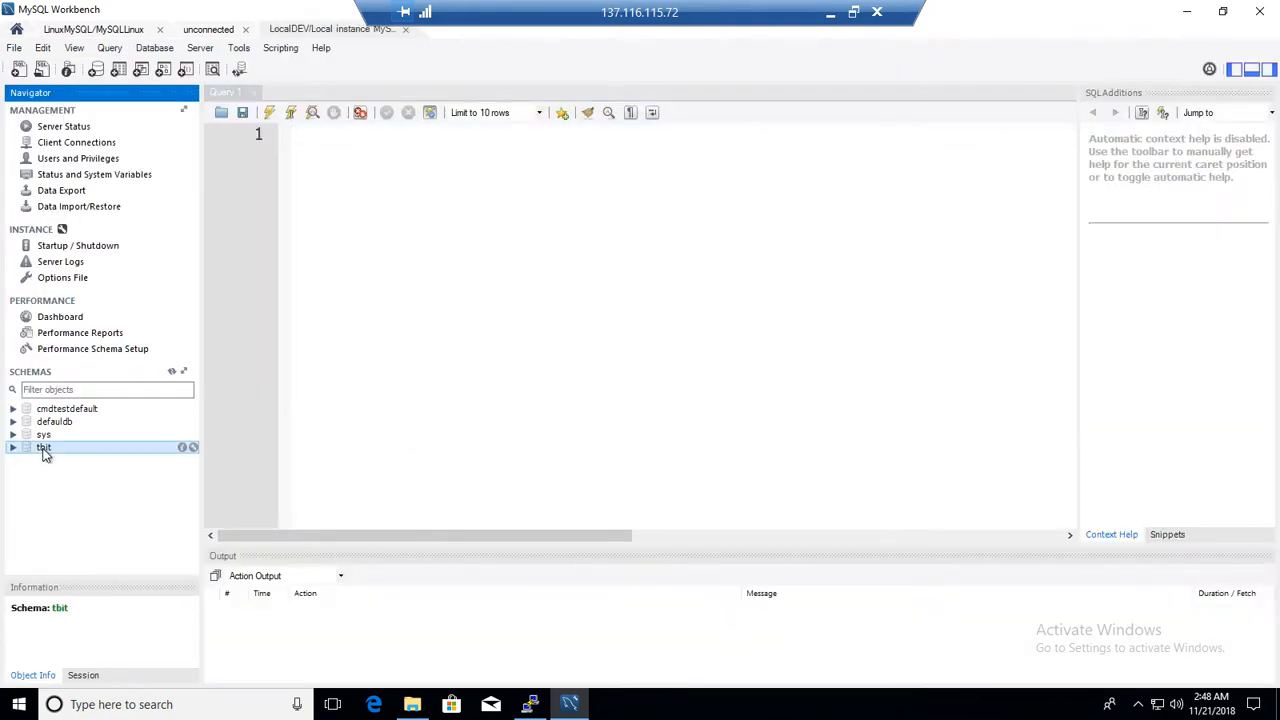
right_click(42, 448)
left_click(100, 622)
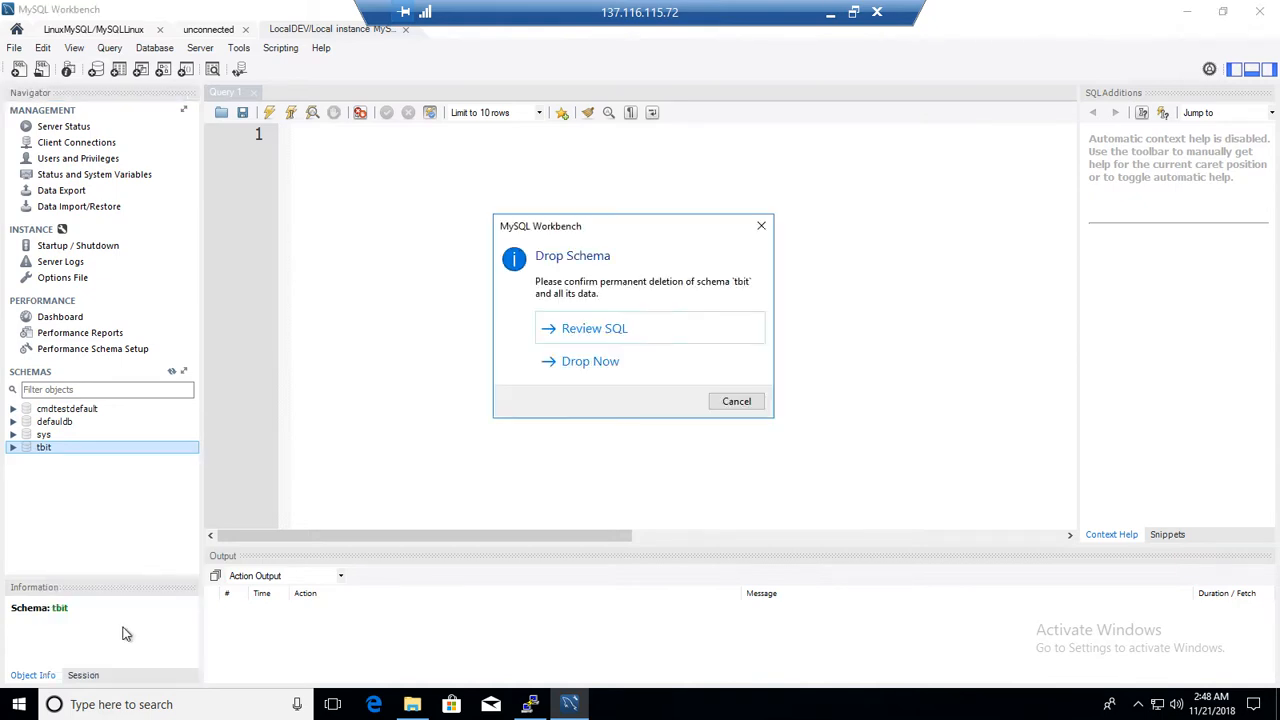
left_click(612, 363)
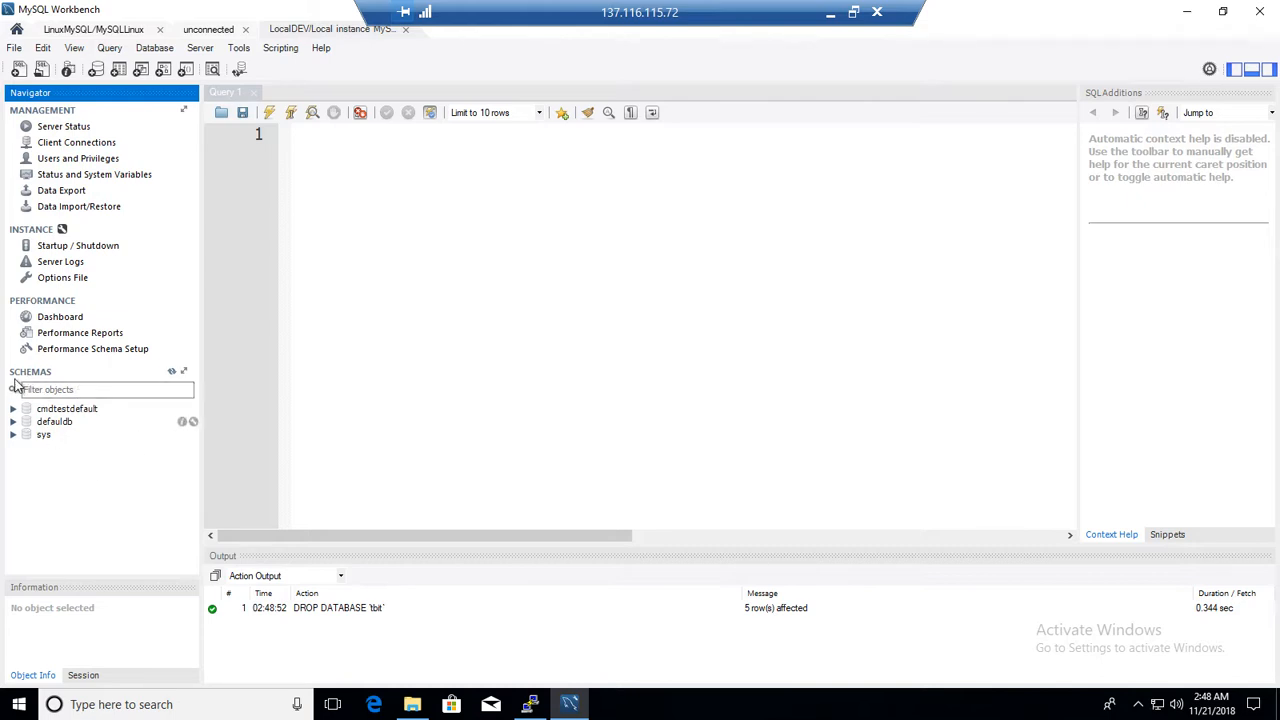
Open Data Import/Restore and set the dump project folder to the Backup folder on the desktop
left_click(86, 210)
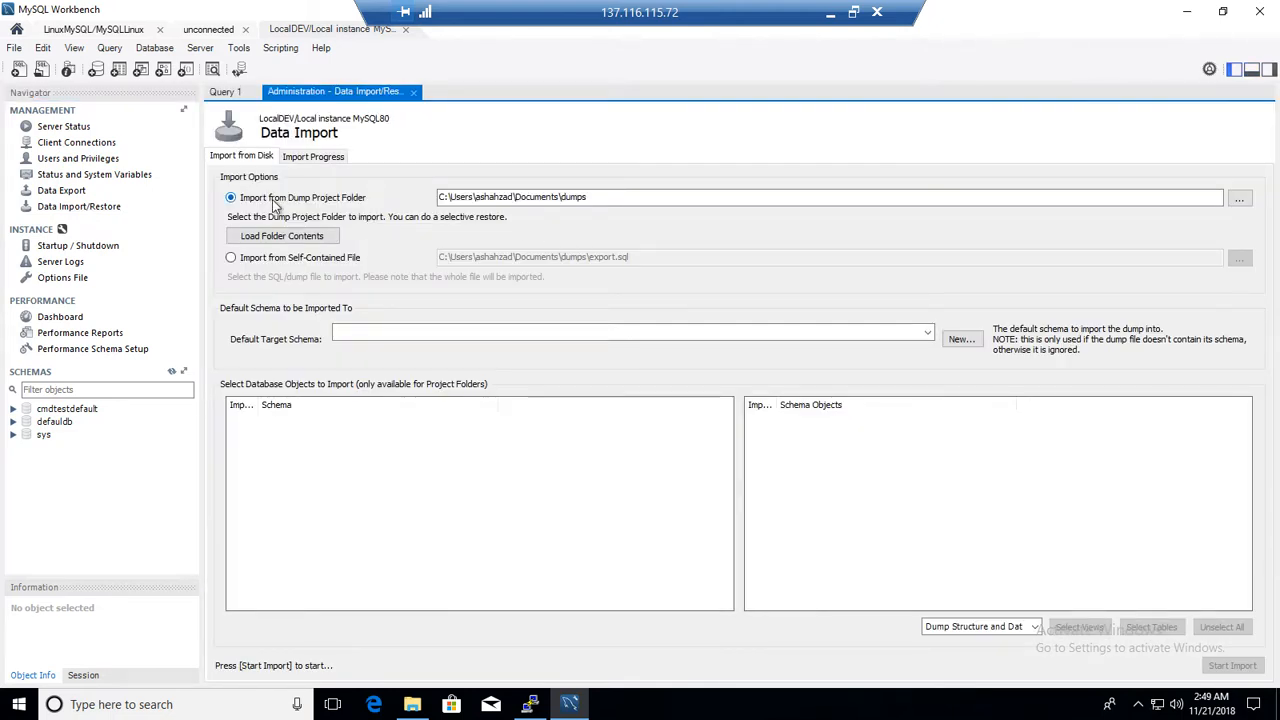
left_click(860, 201)
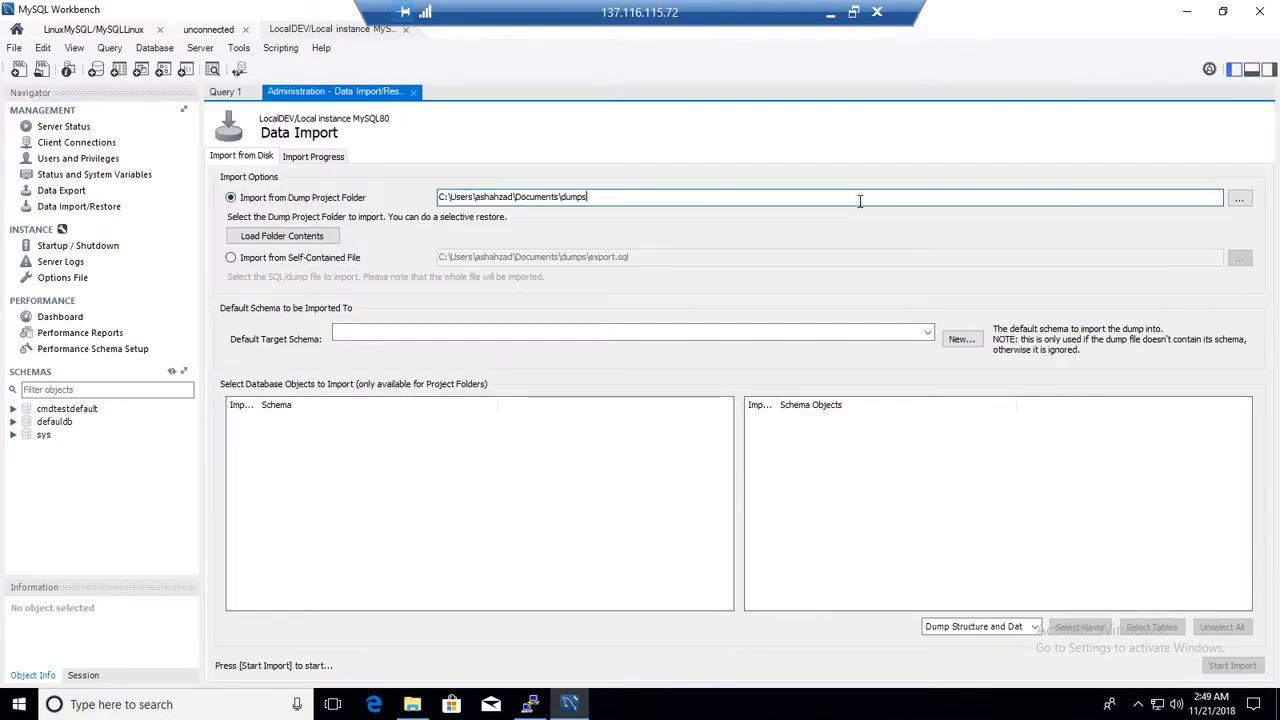
left_click(1239, 198)
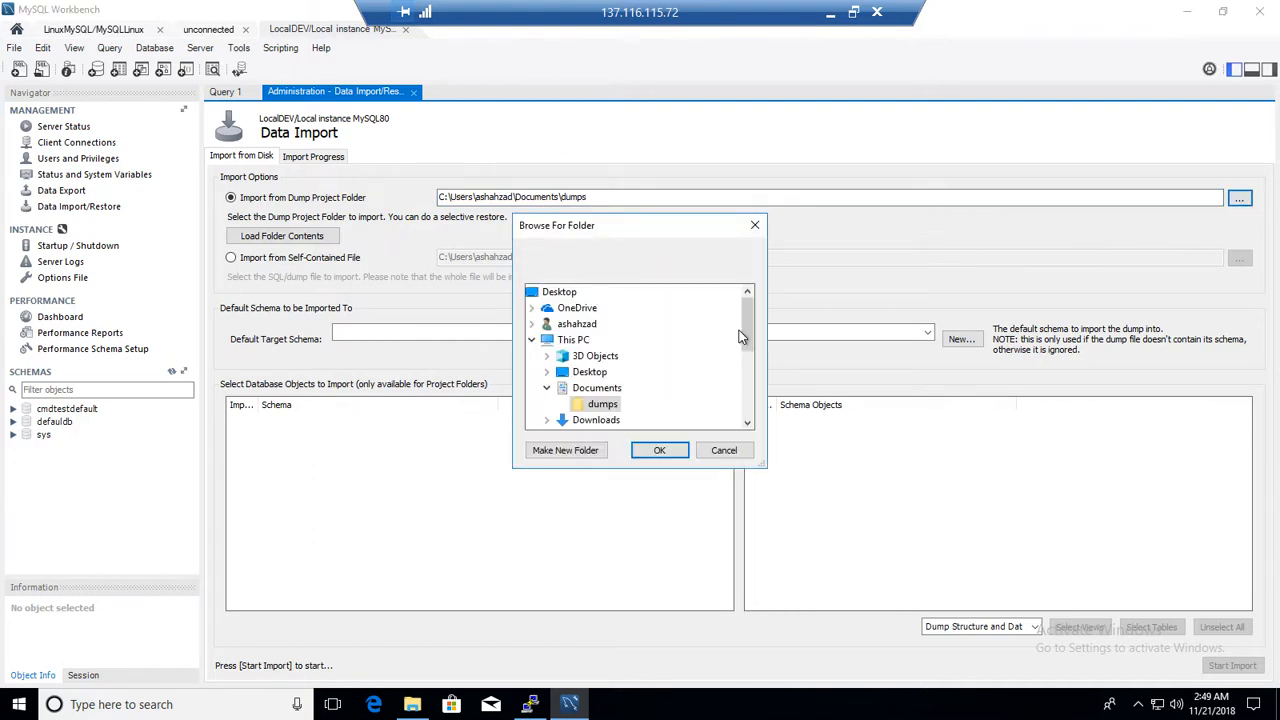
scroll(742, 390, "down", 5)
left_click(575, 420)
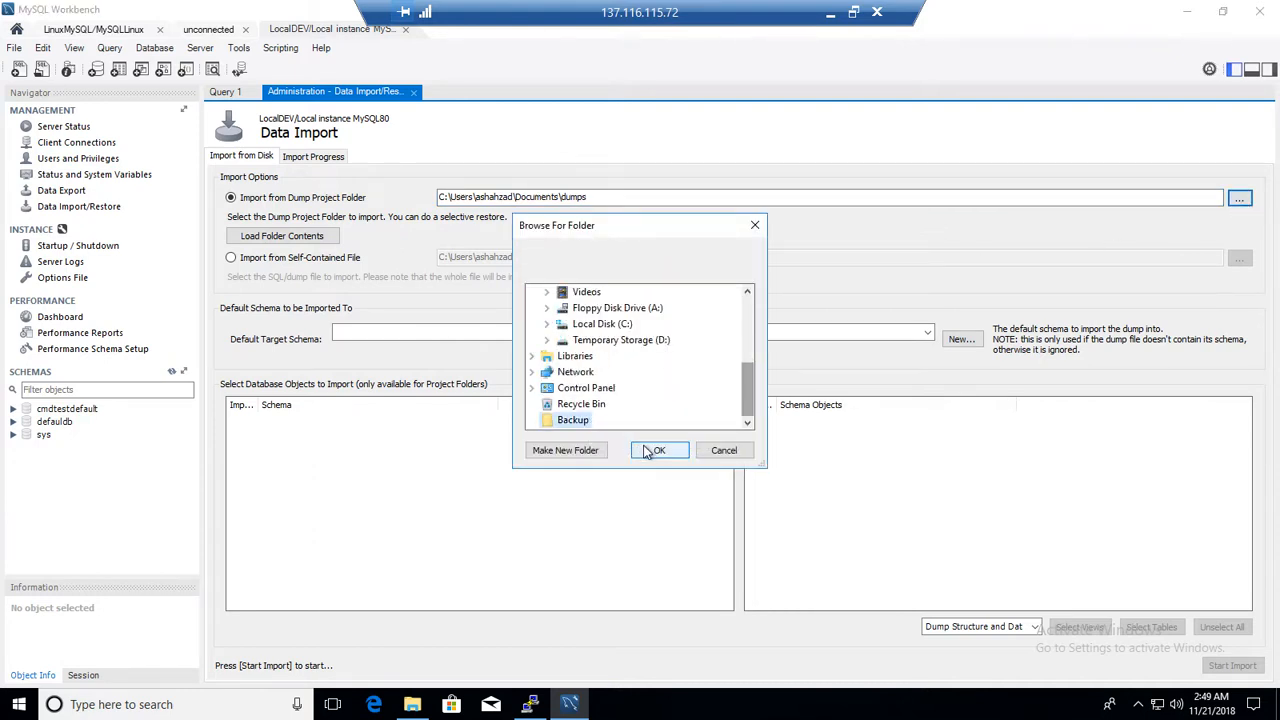
left_click(655, 451)
left_click(370, 333)
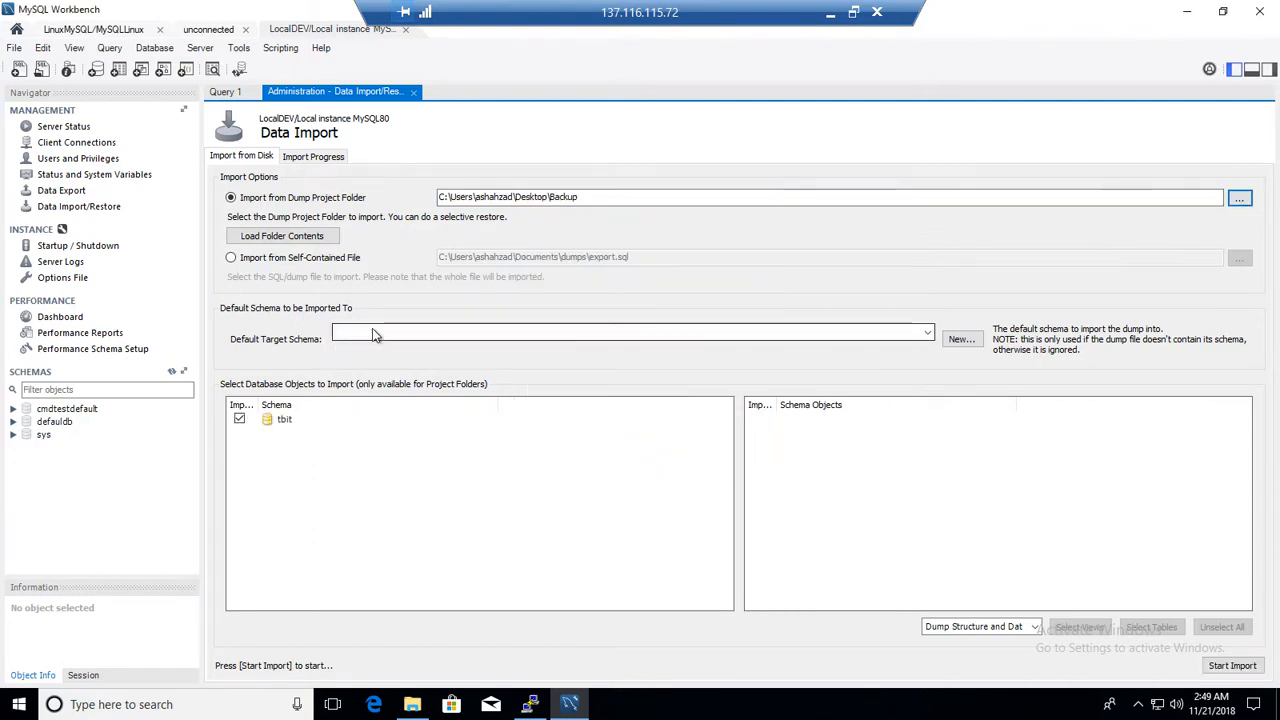
left_click(312, 339)
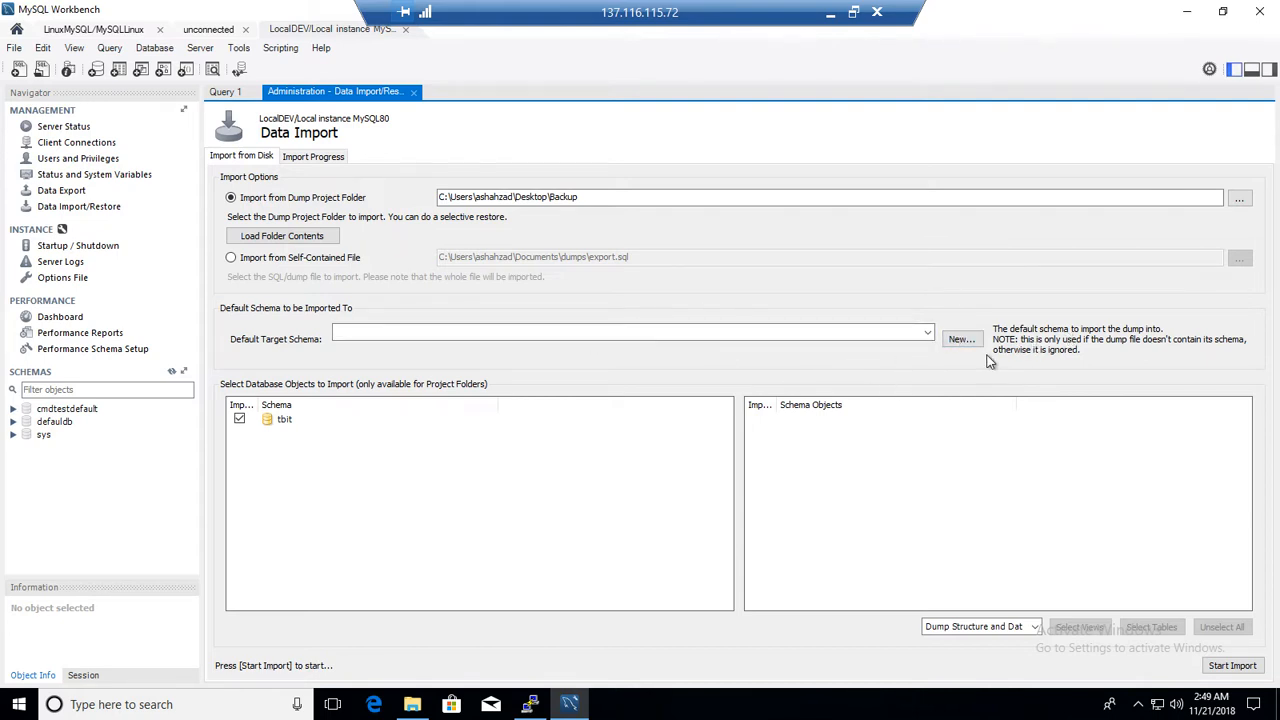
left_click(412, 704)
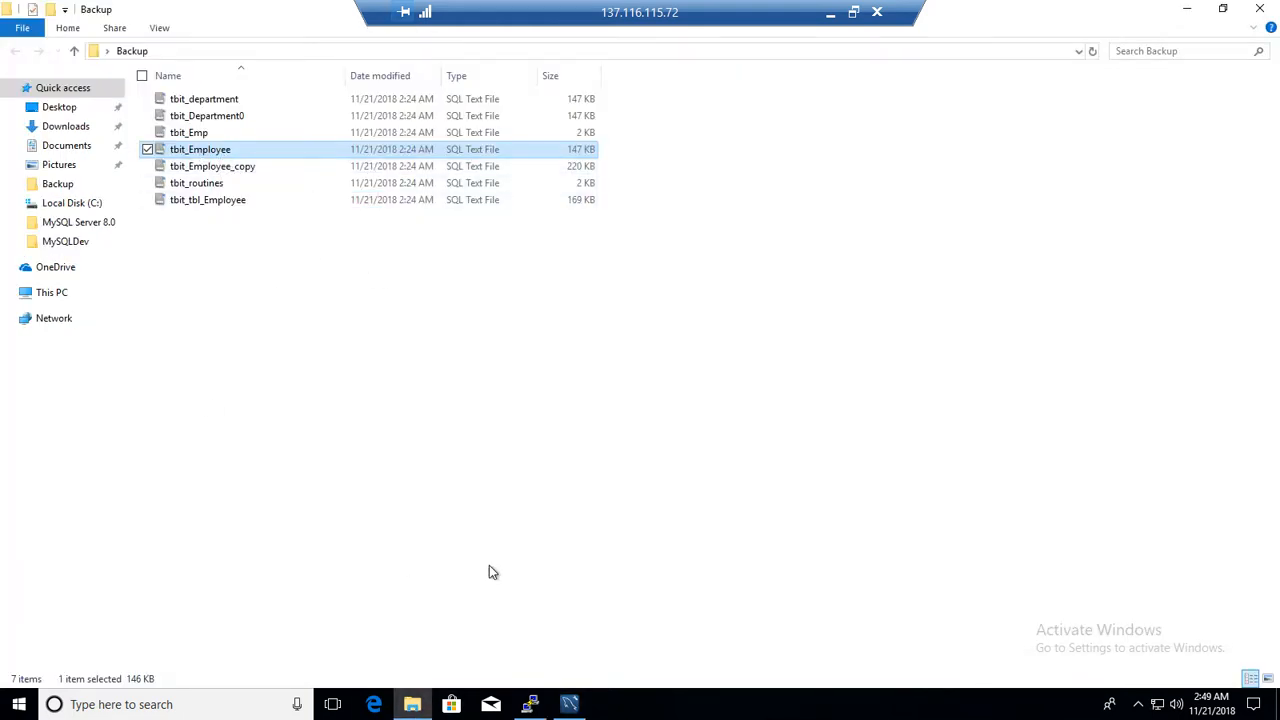
mouse_move(576, 708)
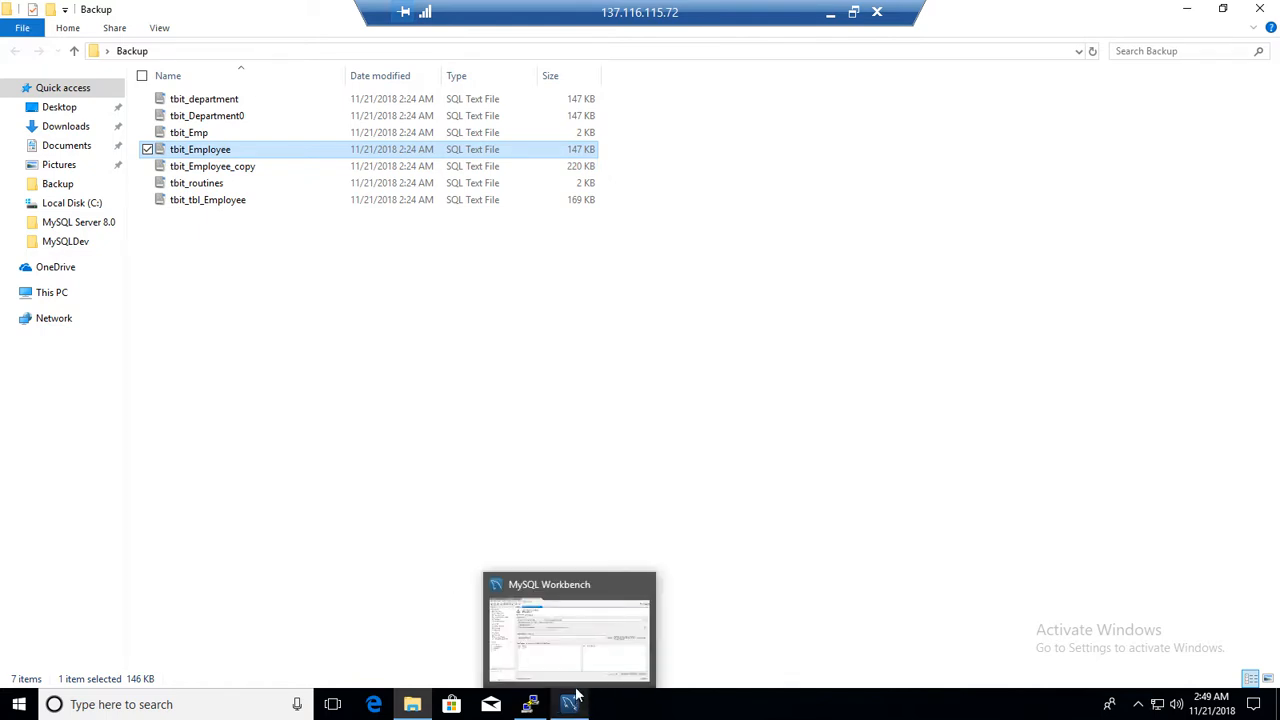
left_click(580, 653)
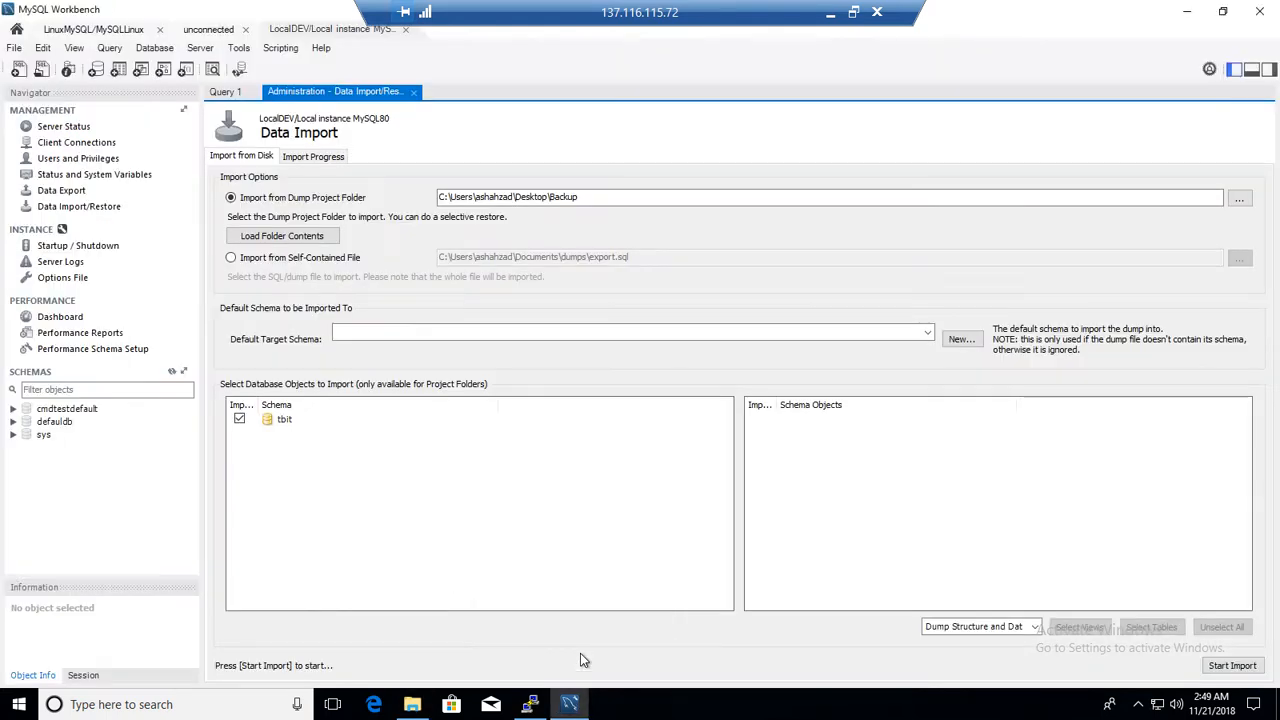
Create a new default target schema named tbit
left_click(955, 342)
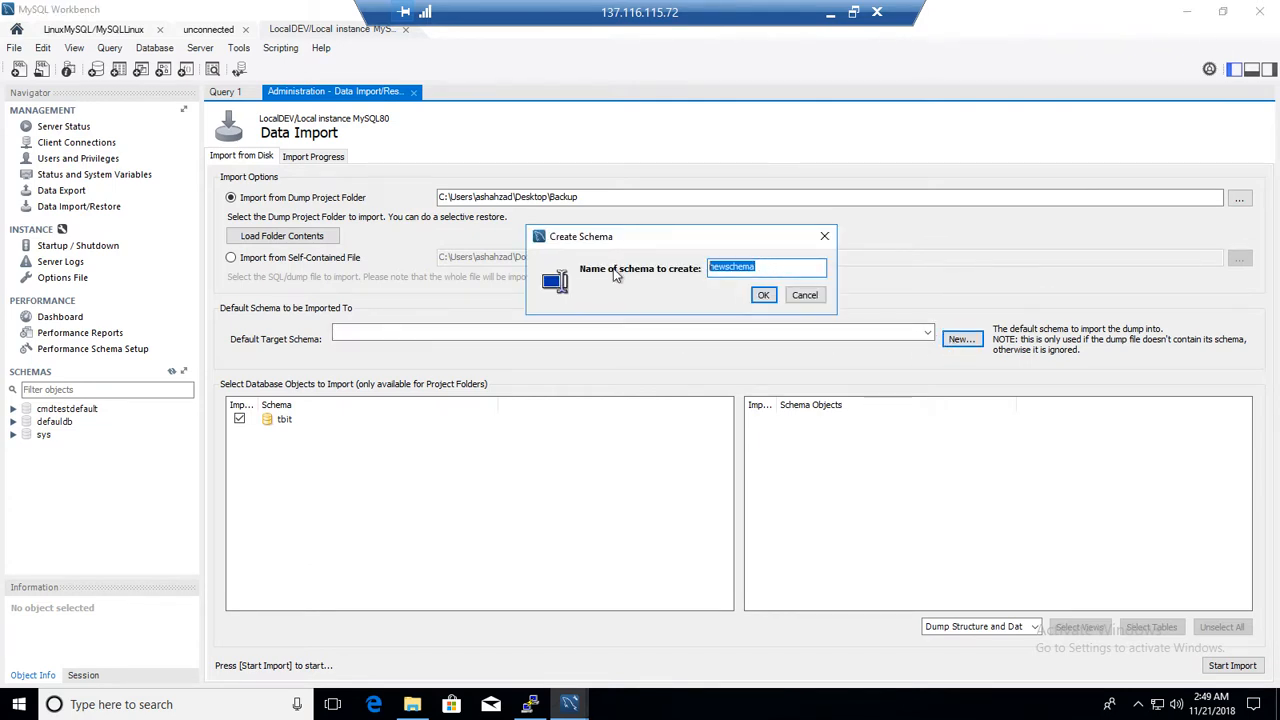
type("tbit")
left_click(762, 295)
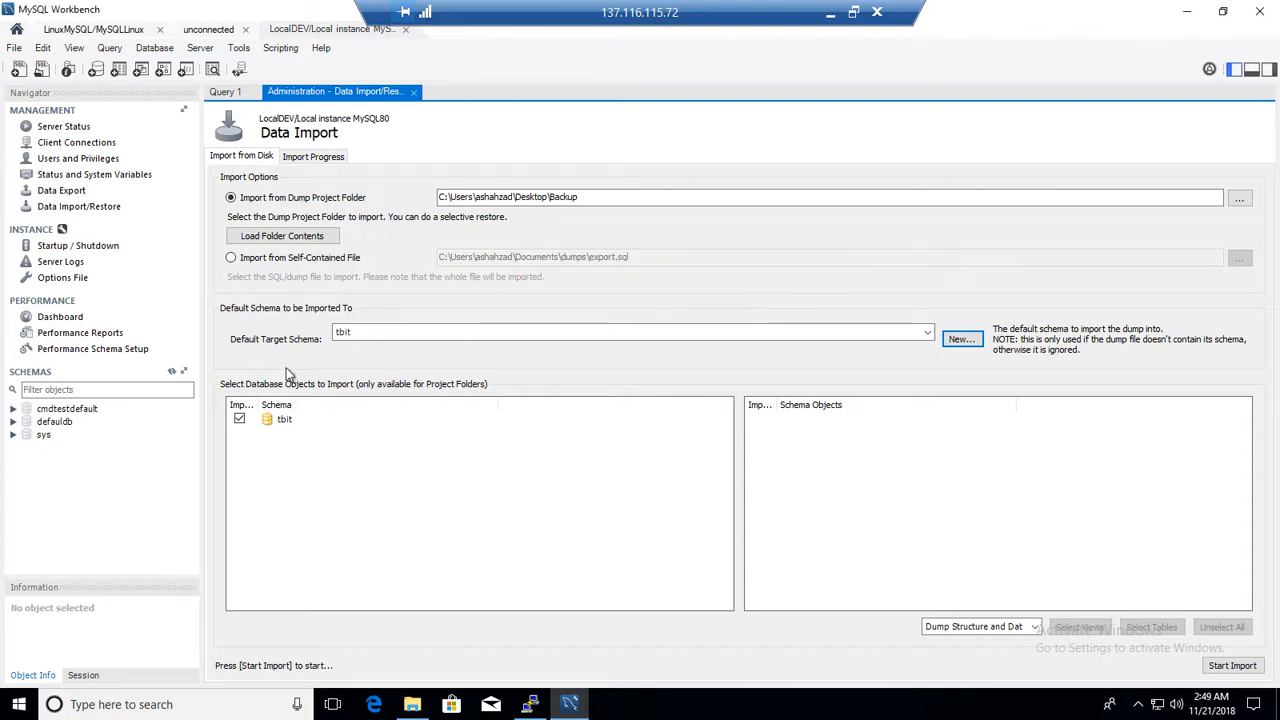
Widen the Import column and select the tbit schema to list its tables for import
left_click(251, 405)
left_click_drag(258, 405, 371, 406)
left_click(398, 420)
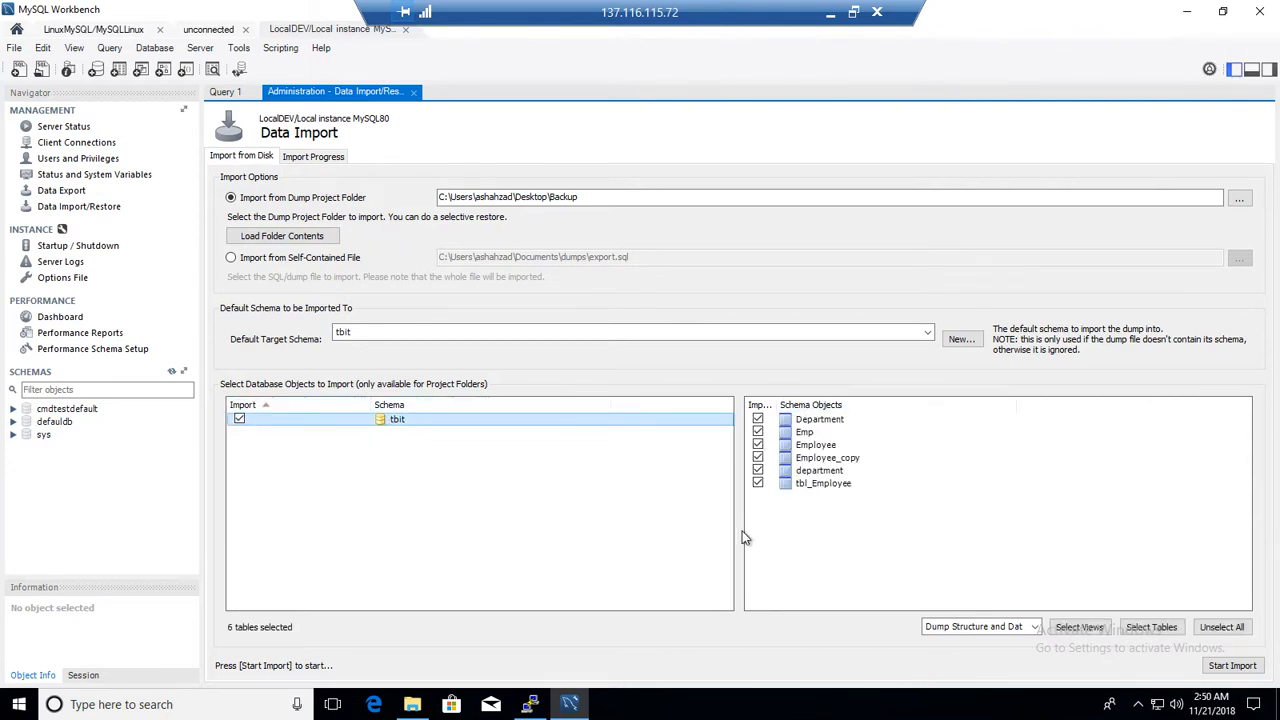
Inspect the dump files in the Backup folder in File Explorer, then return to Workbench
left_click(412, 704)
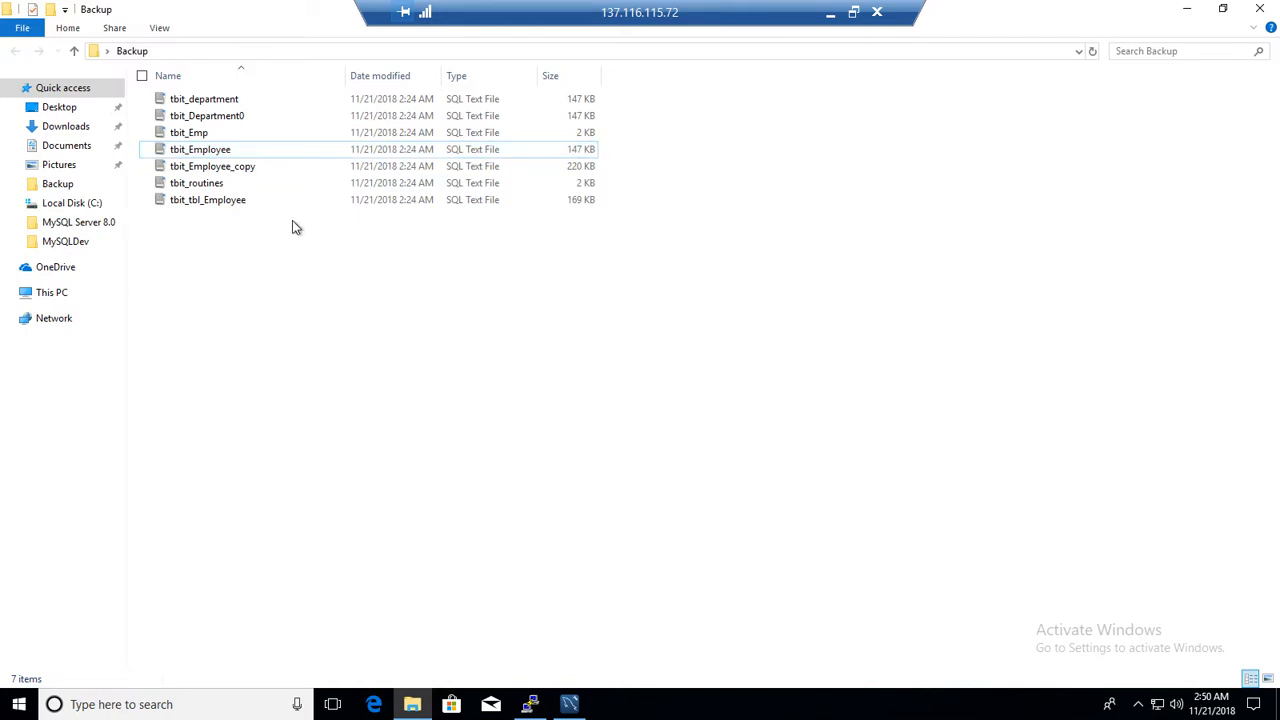
left_click_drag(287, 218, 193, 91)
left_click(197, 238)
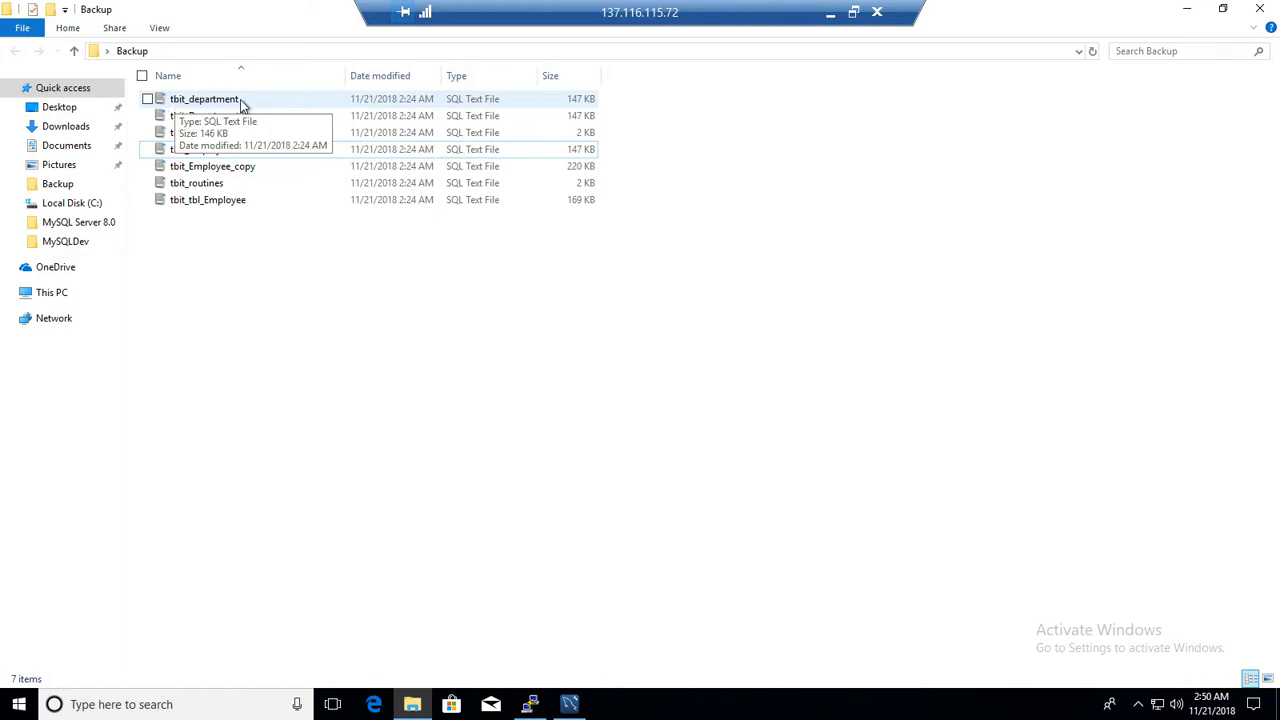
left_click(581, 708)
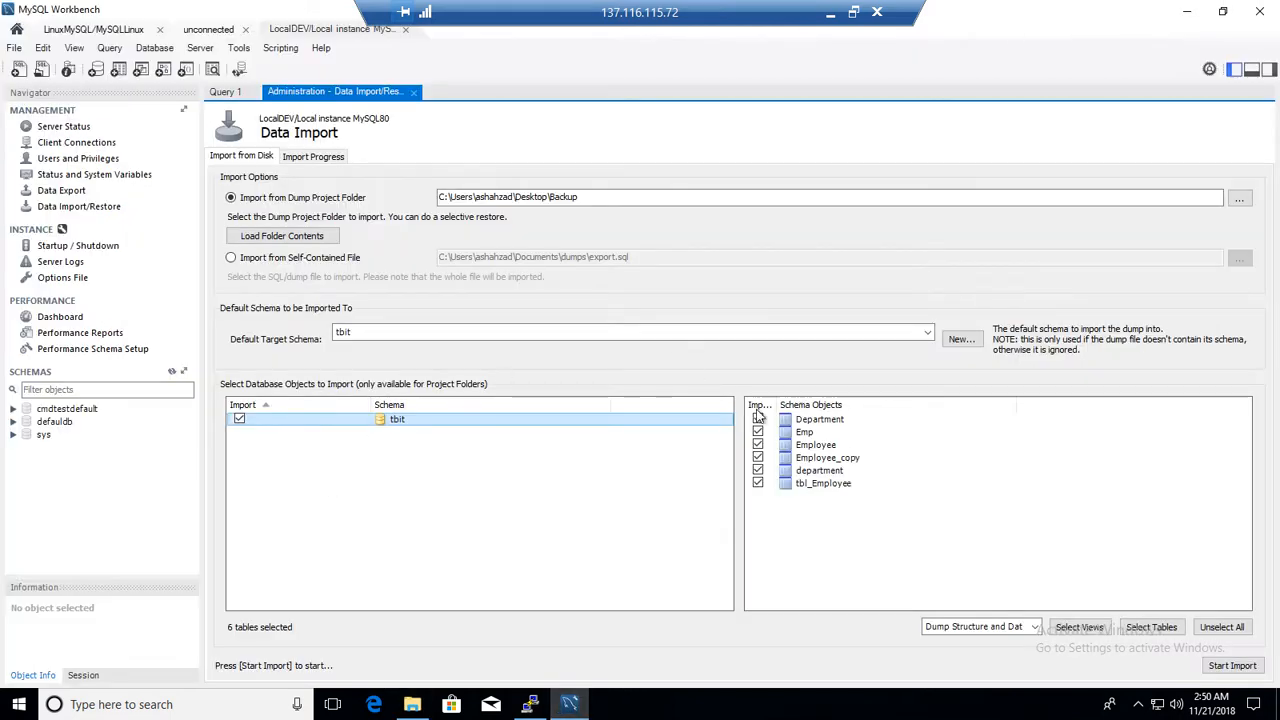
Choose to dump structure and data, and start the import of the tbit schema
left_click(955, 627)
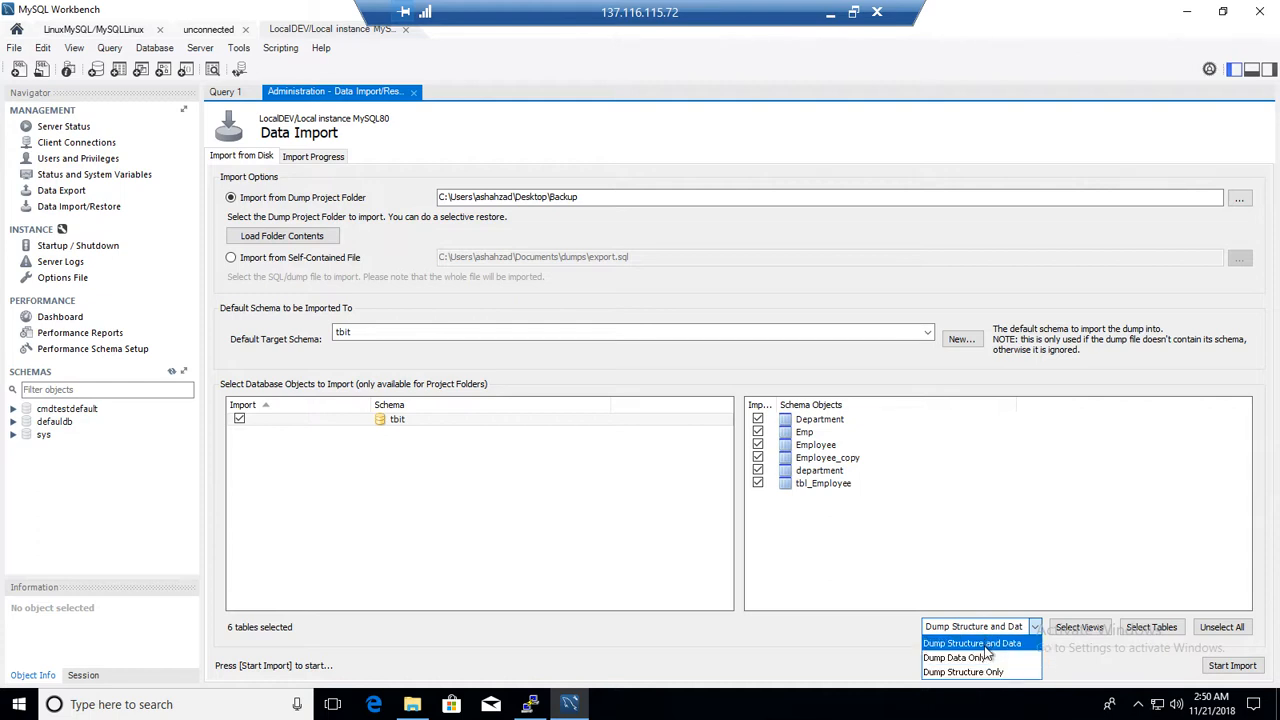
left_click(984, 645)
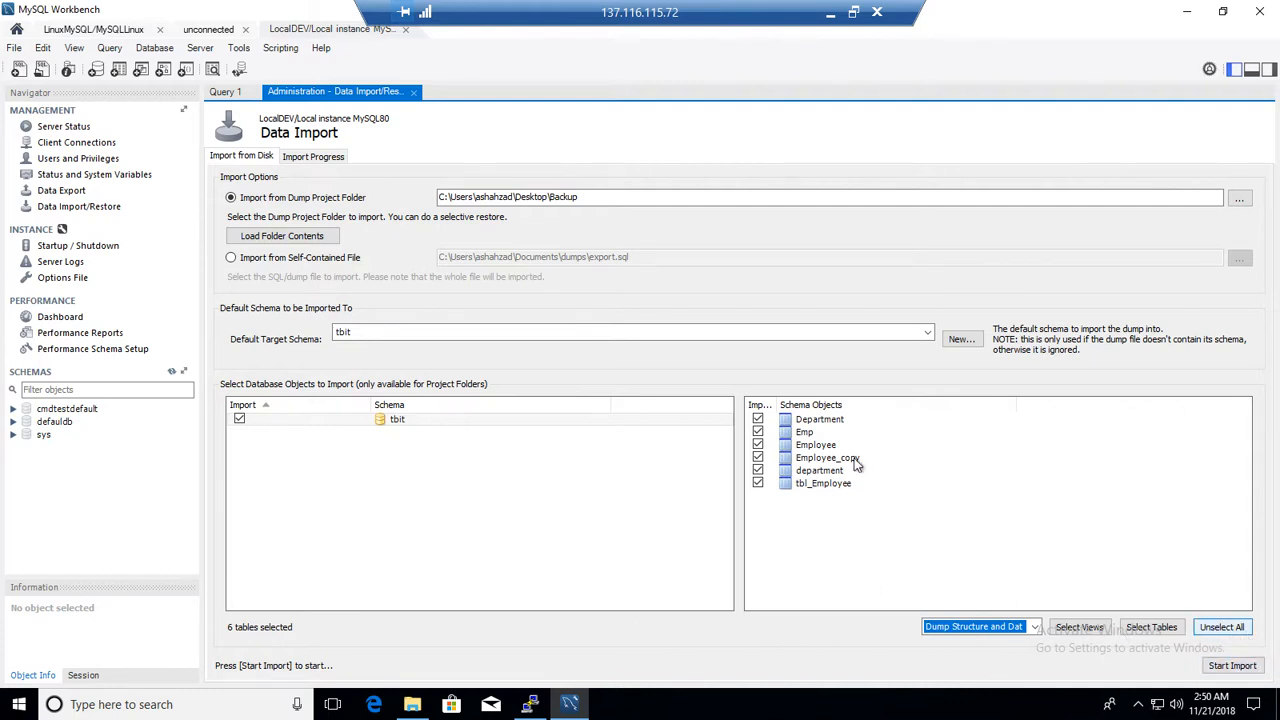
left_click(1233, 666)
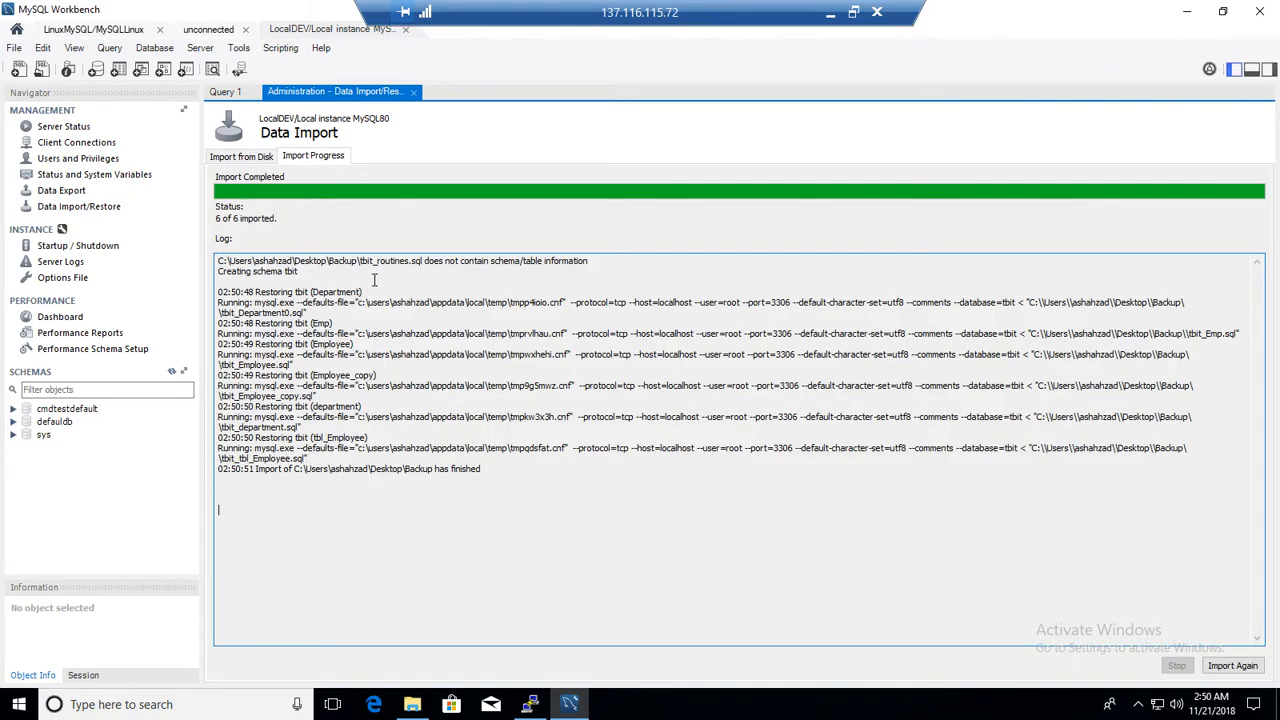
Review the import progress log line by line
left_click_drag(298, 271, 200, 263)
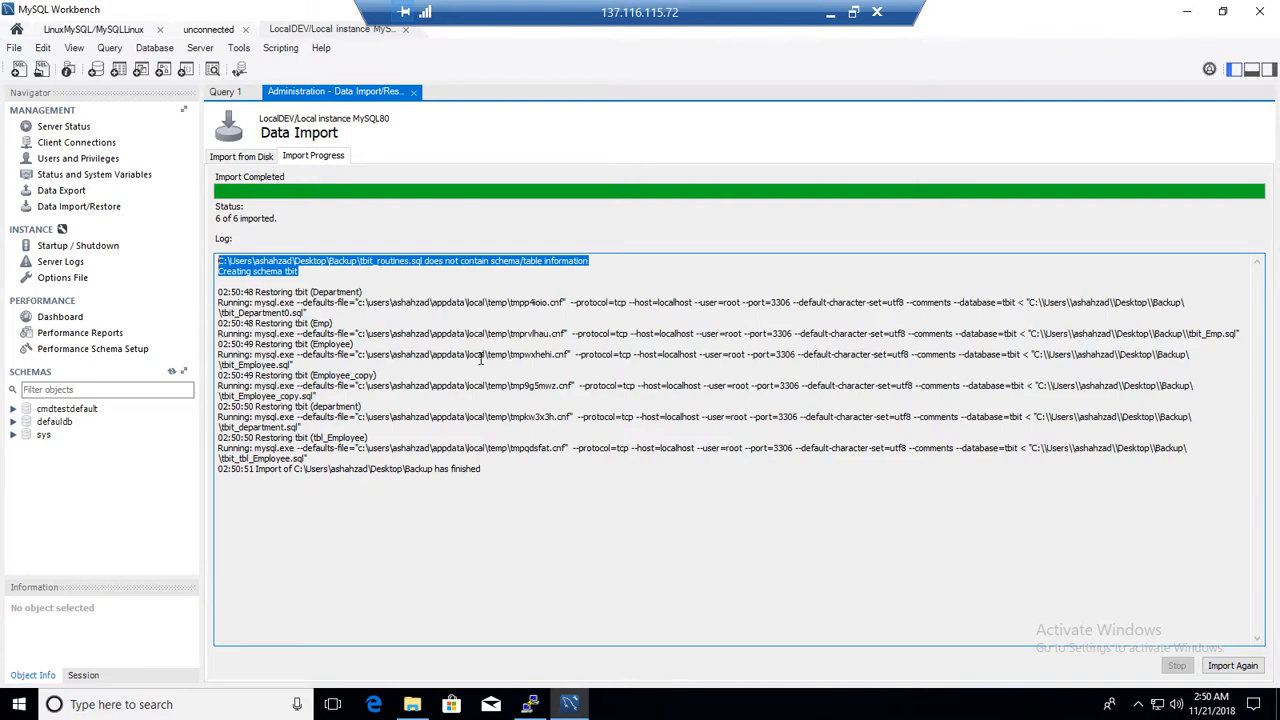
left_click(354, 404)
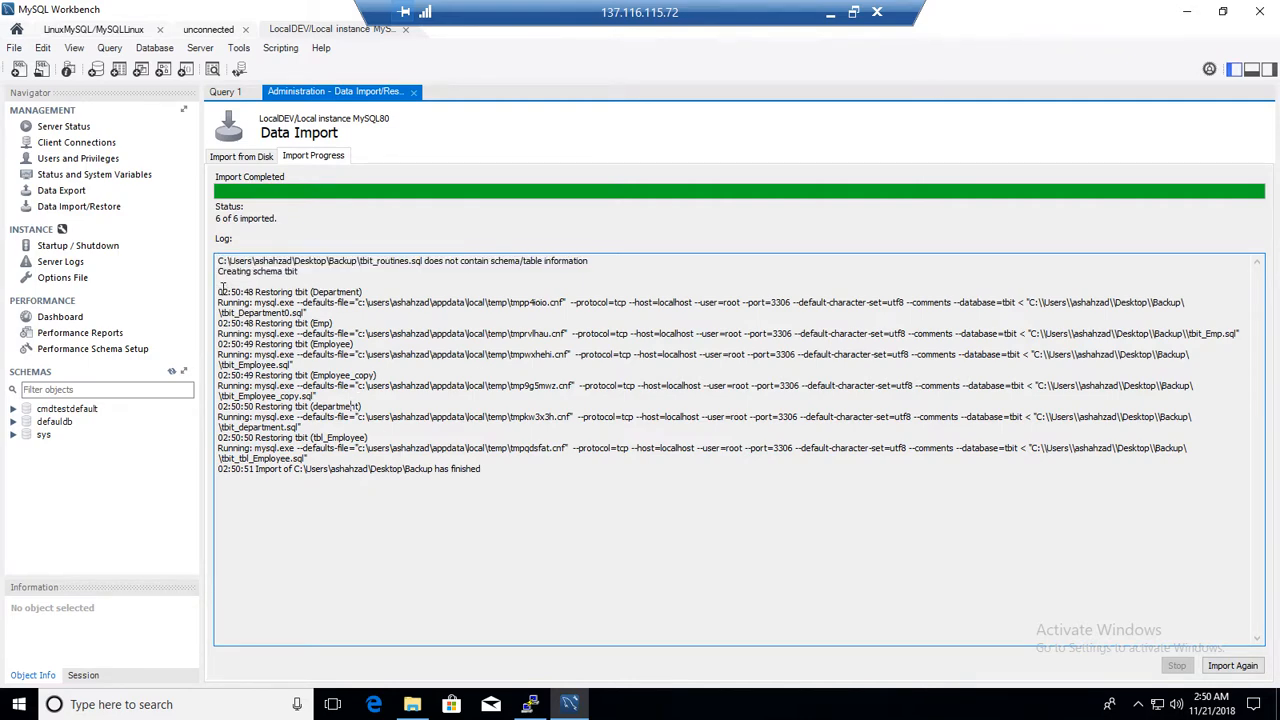
left_click_drag(223, 288, 466, 496)
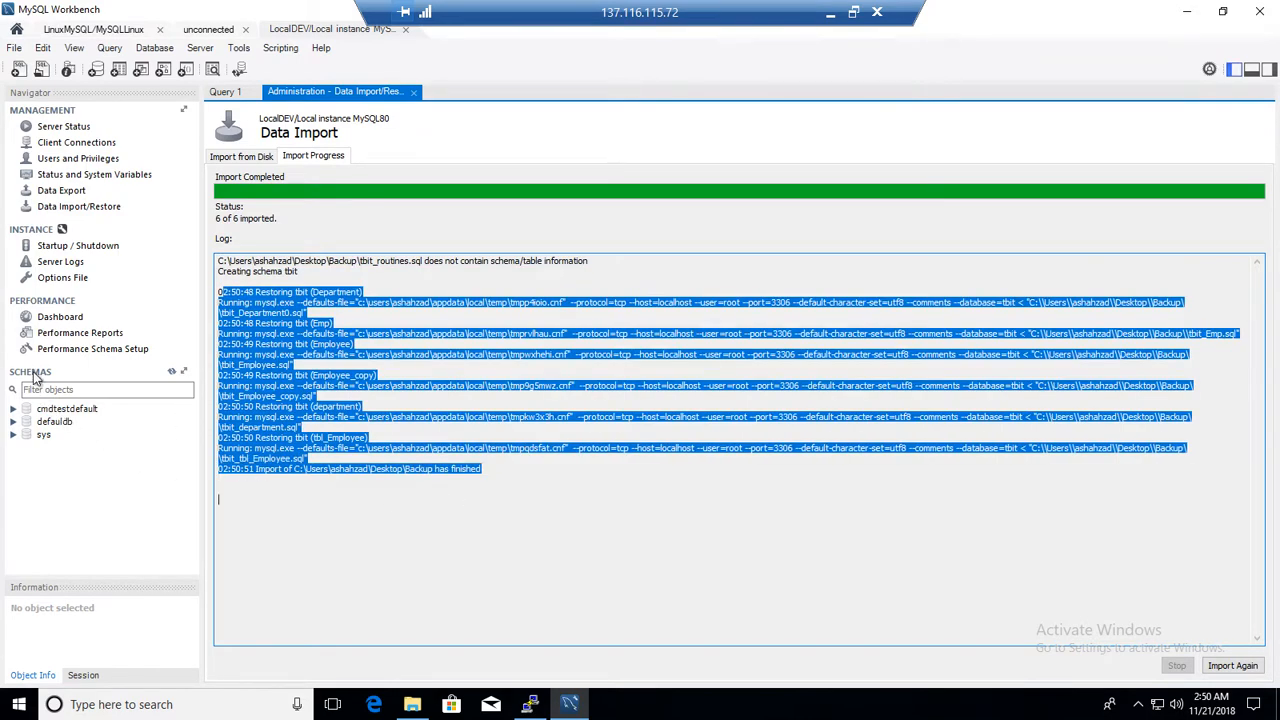
Refresh the schema list and expand the restored tbit schema's tables
left_click(174, 380)
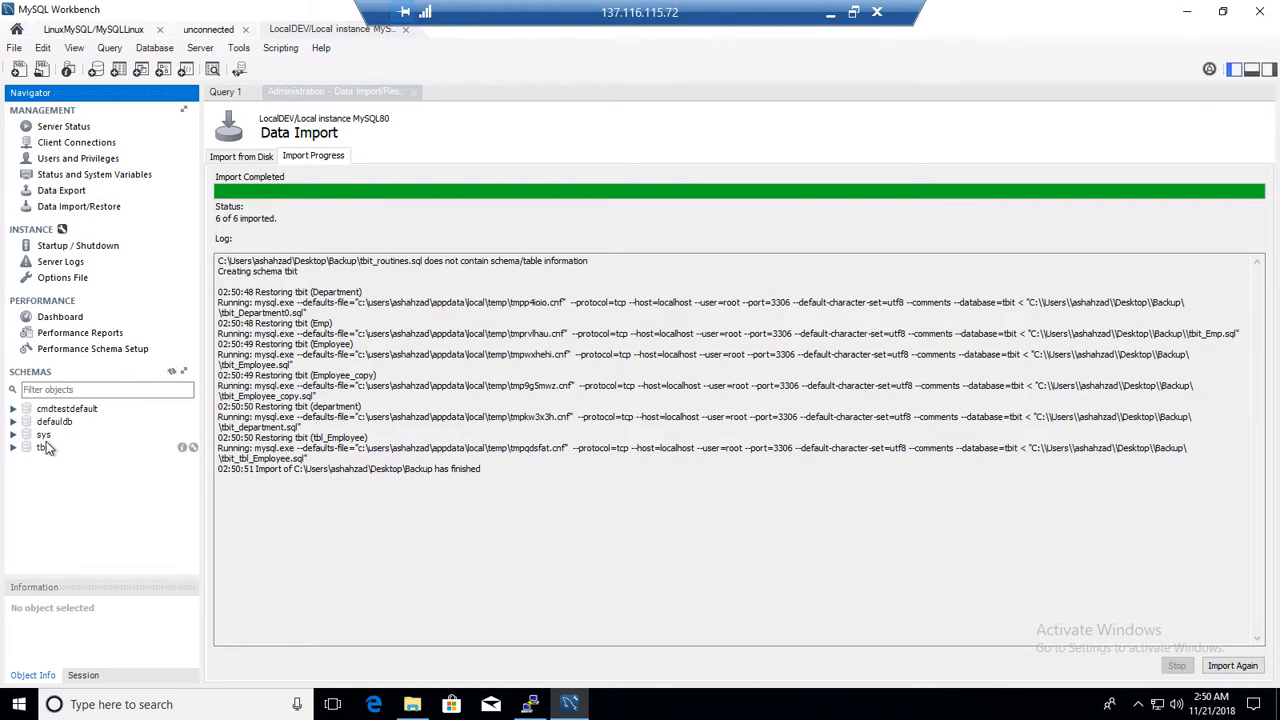
left_click(44, 448)
left_click(40, 463)
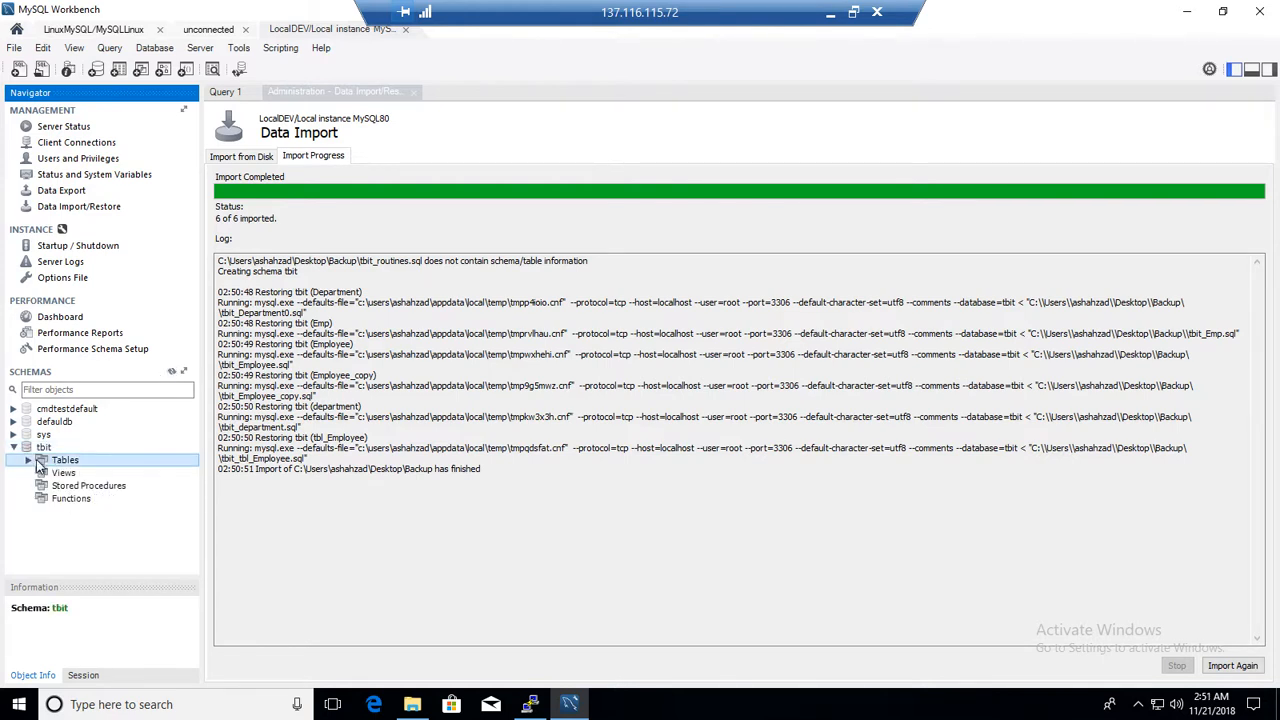
left_click(28, 459)
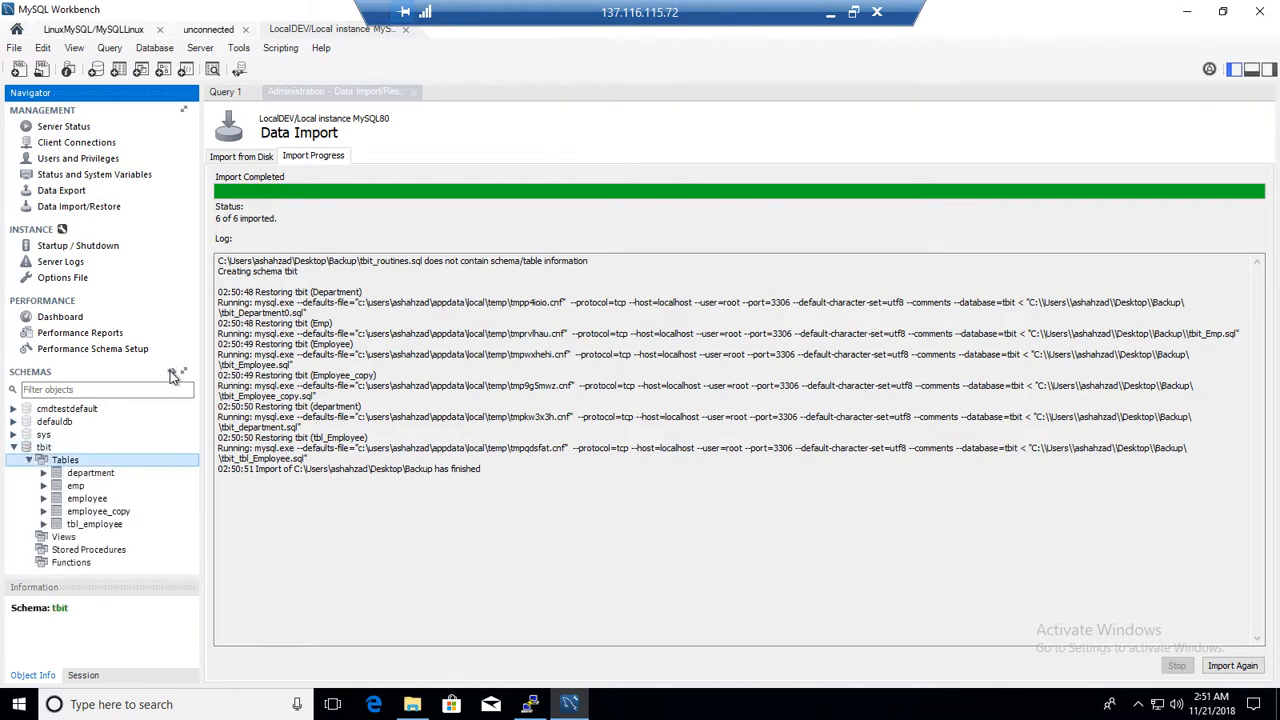
Preview the first 10 rows of the restored department, emp and employee tables
left_click(100, 475)
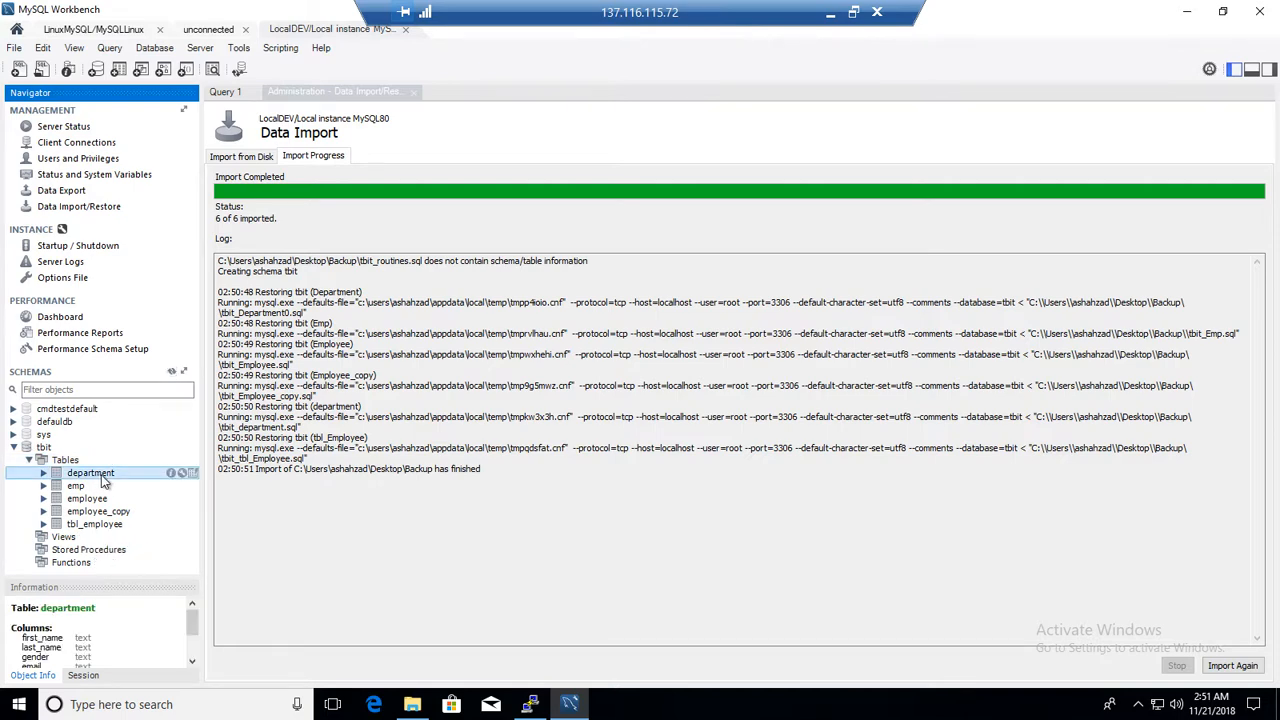
right_click(103, 481)
left_click(180, 513)
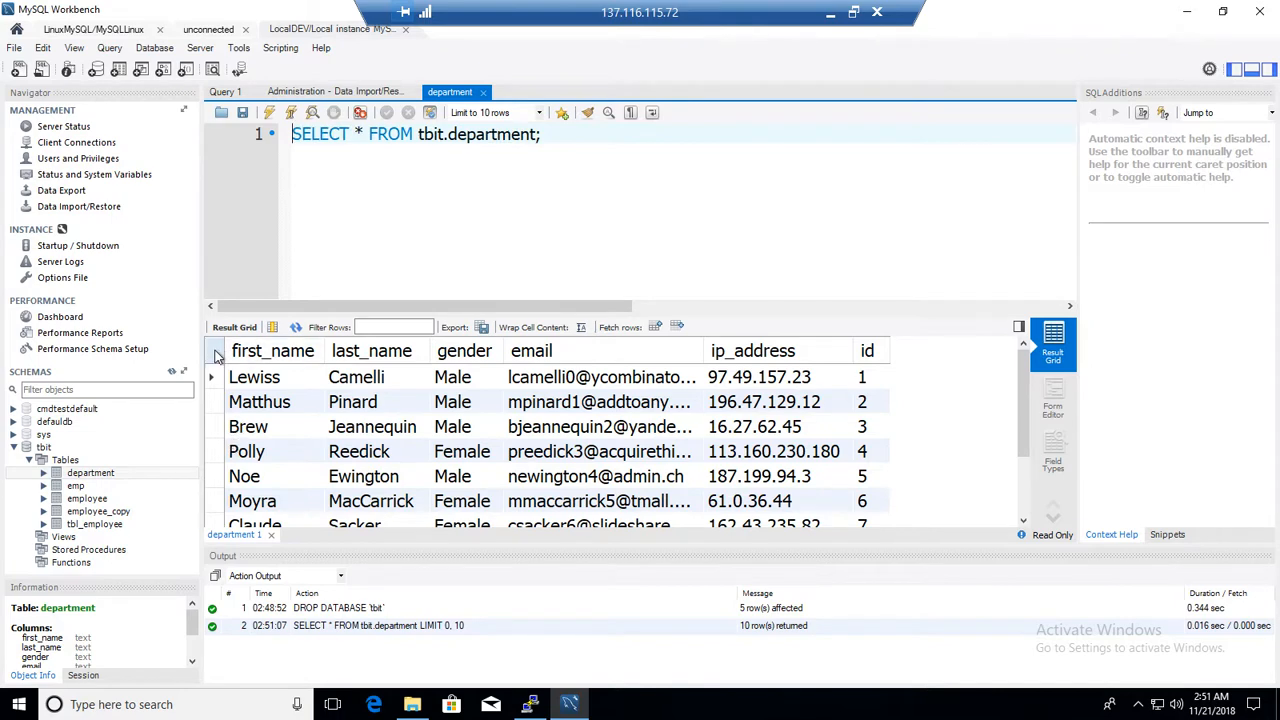
left_click(78, 486)
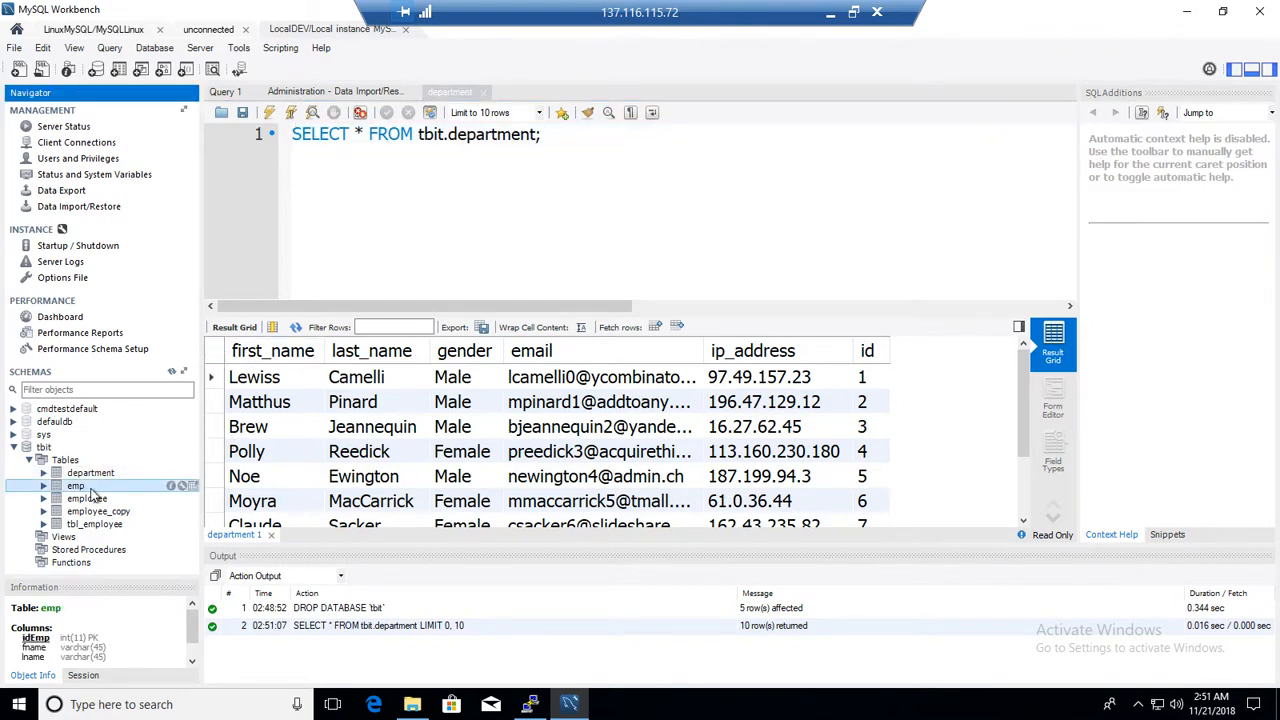
right_click(90, 492)
left_click(130, 507)
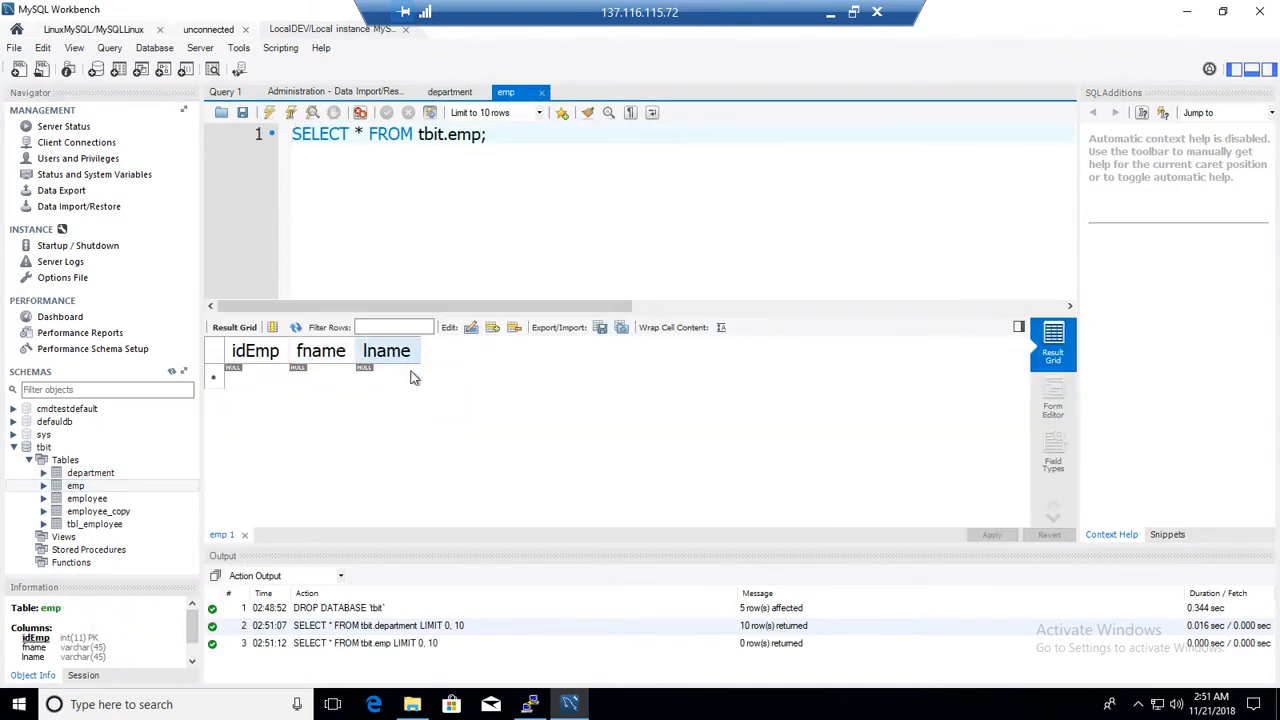
right_click(97, 498)
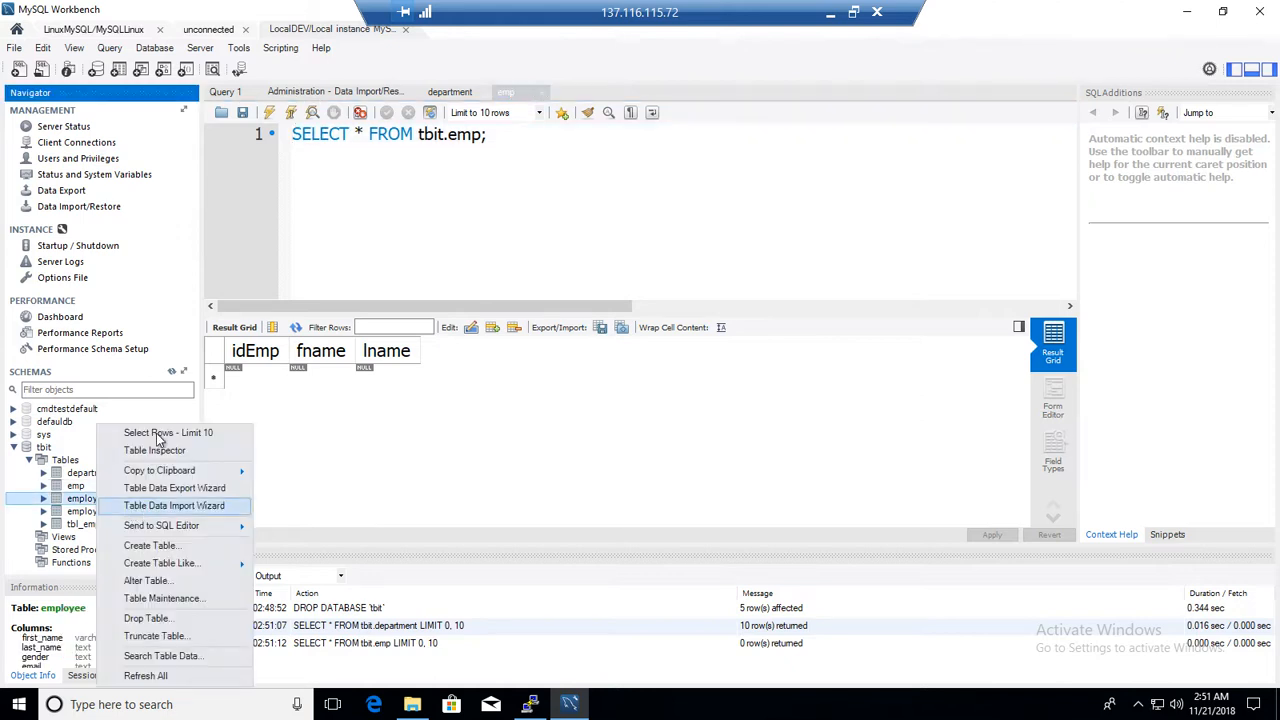
left_click(160, 433)
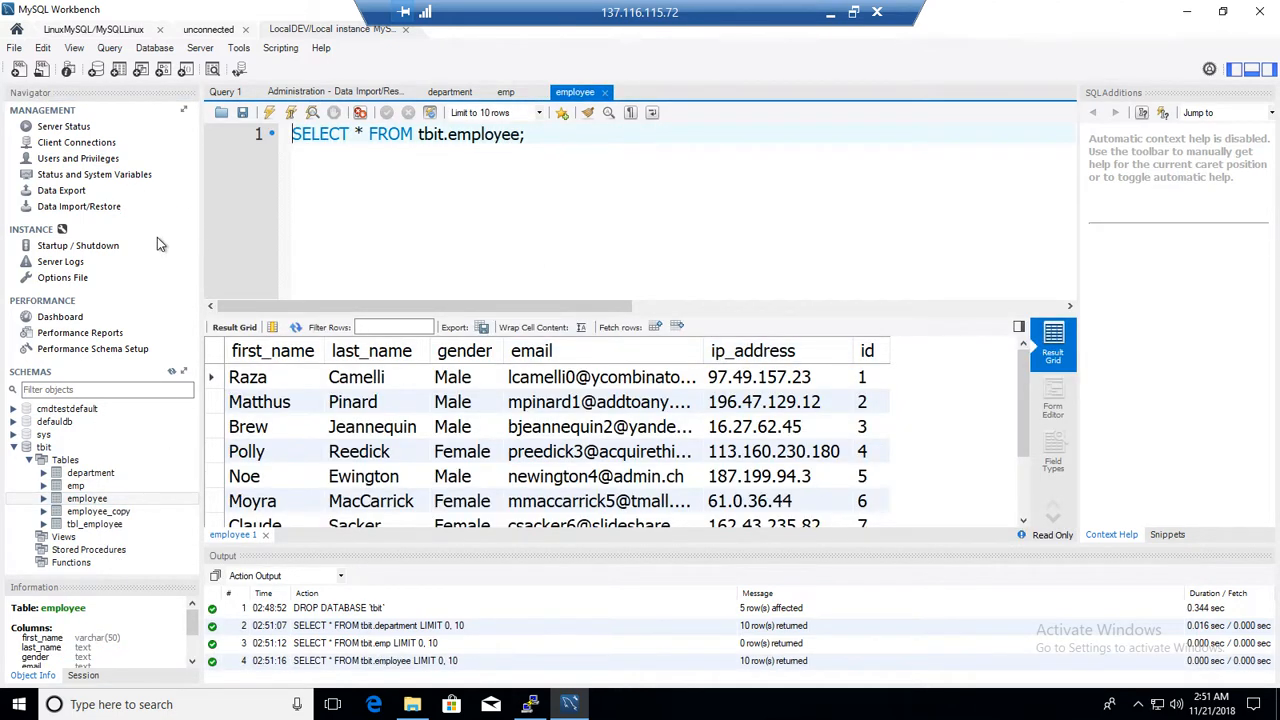
Open Data Export, then return to the Data Import/Restore page
left_click(70, 194)
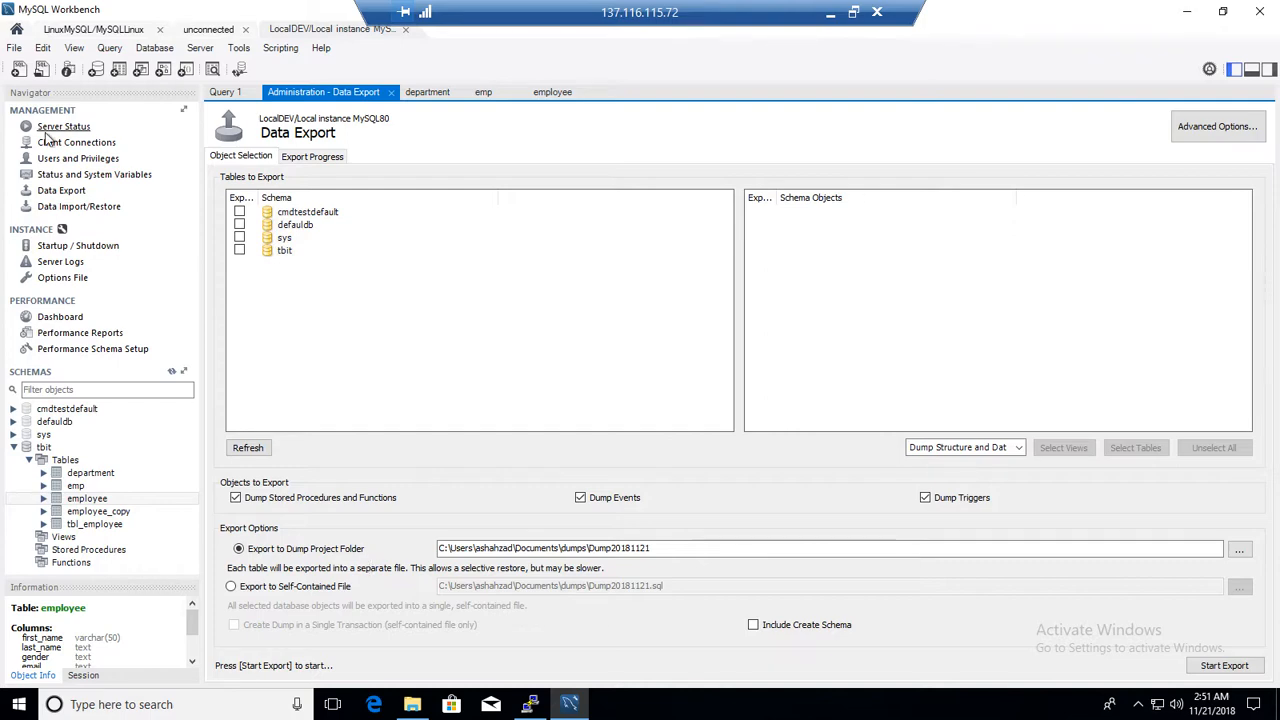
left_click(79, 207)
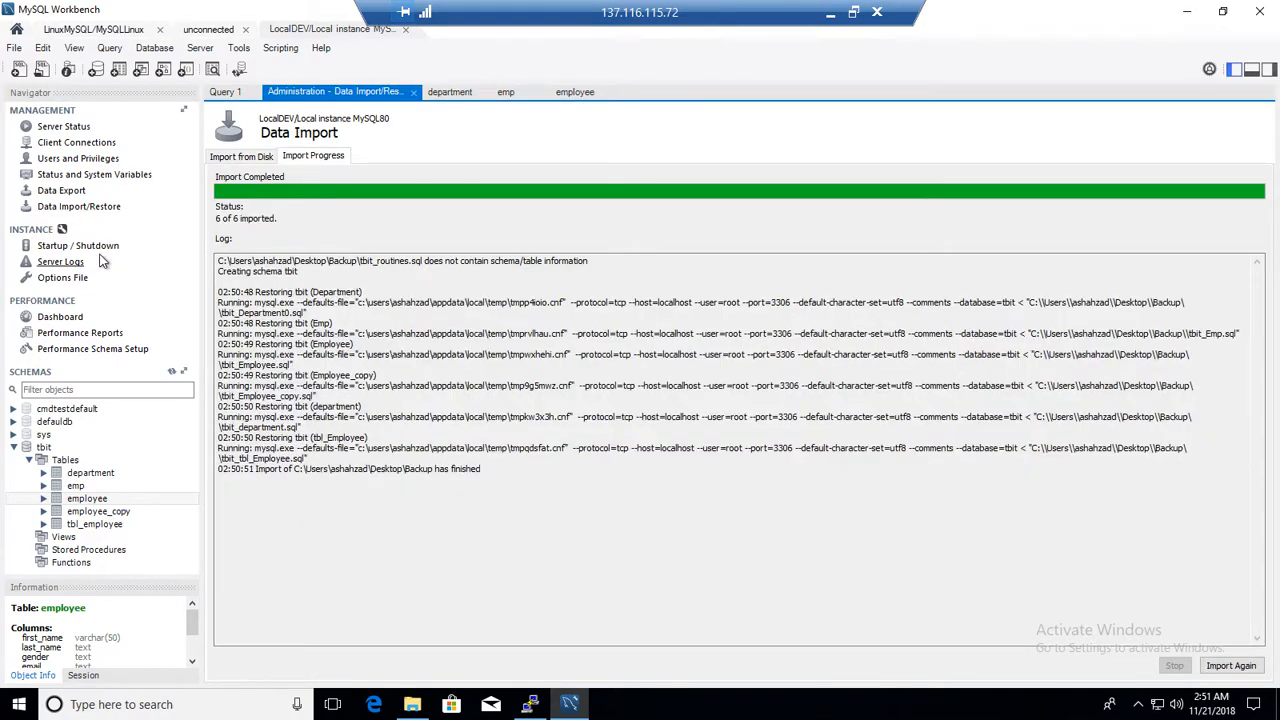